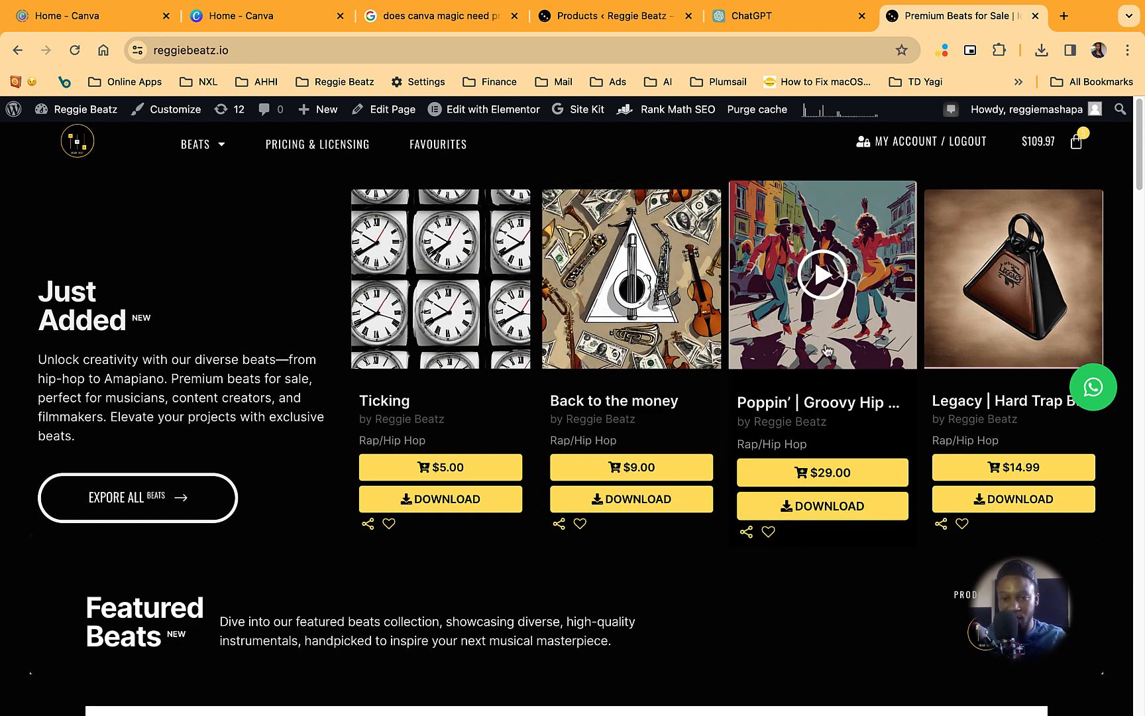
- Look through the cover artwork of the featured and trending beats on the beat store's homepage
scroll(825, 351, down, 10)
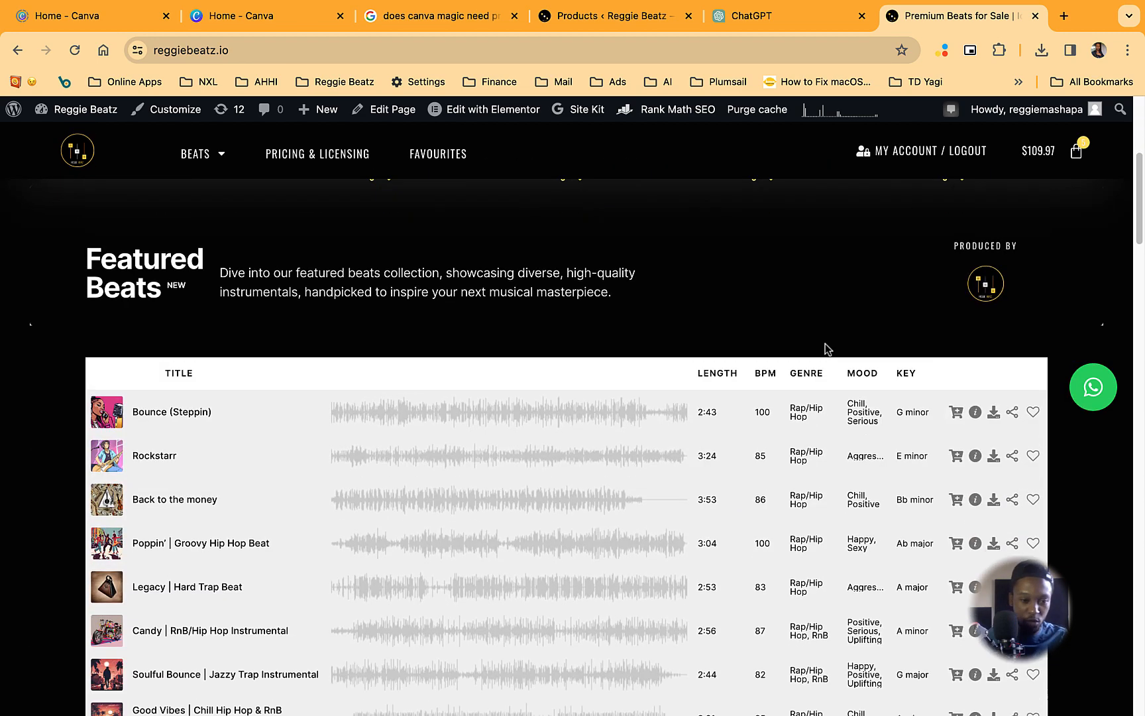
scroll(825, 352, down, 3)
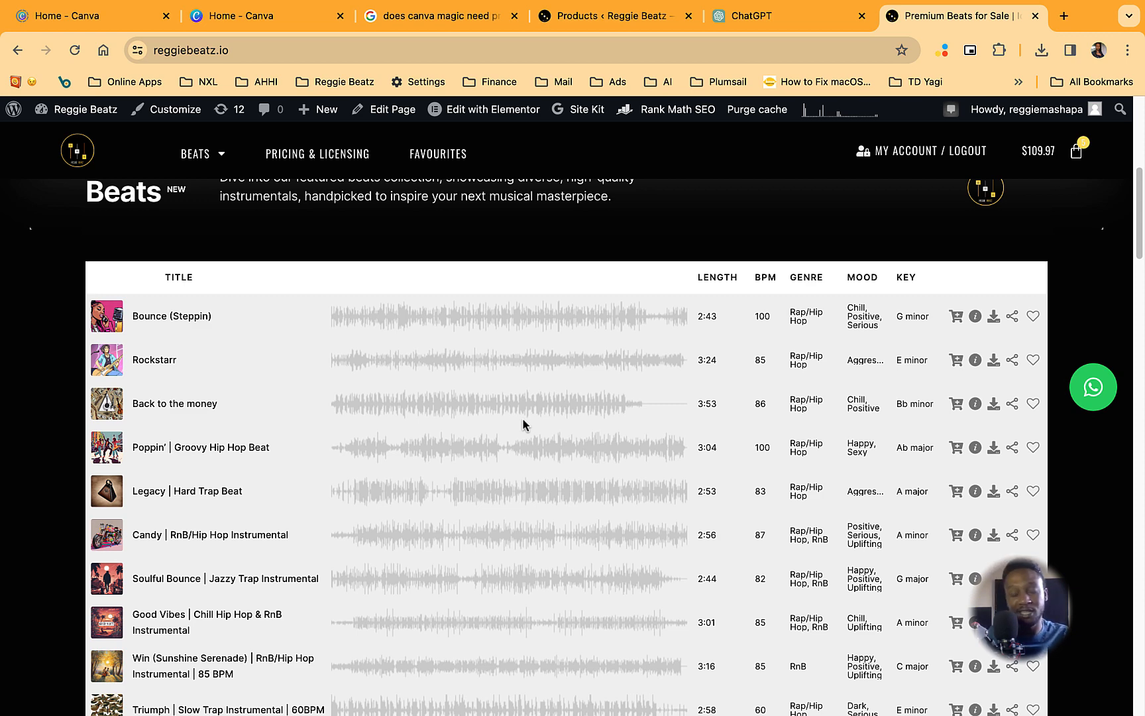
scroll(409, 433, down, 4)
scroll(409, 432, up, 2)
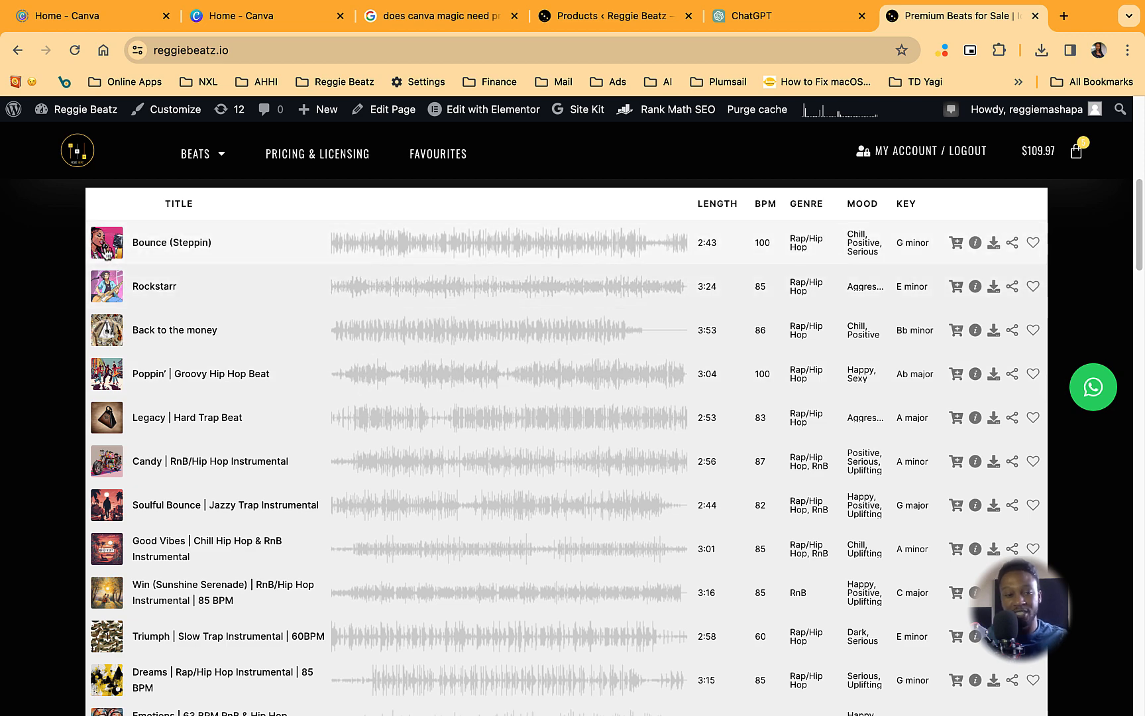
scroll(136, 417, down, 10)
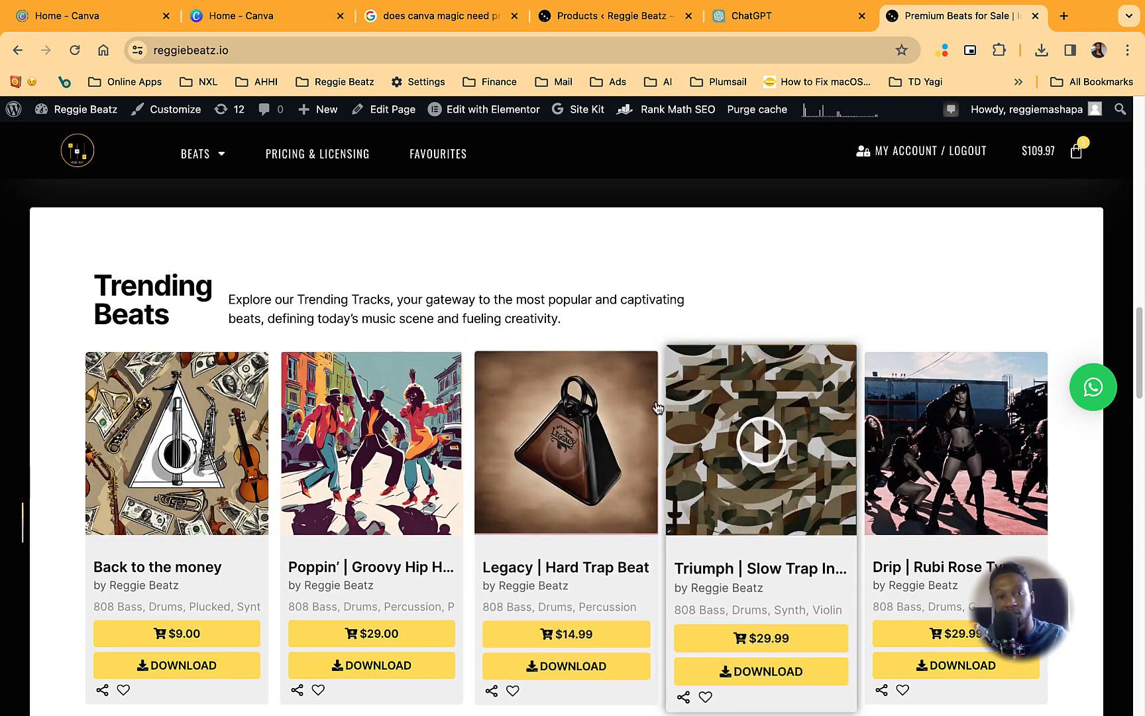
- Switch to Canva and create a new Amazon Product Image design at 1080 × 1080 px
click(266, 11)
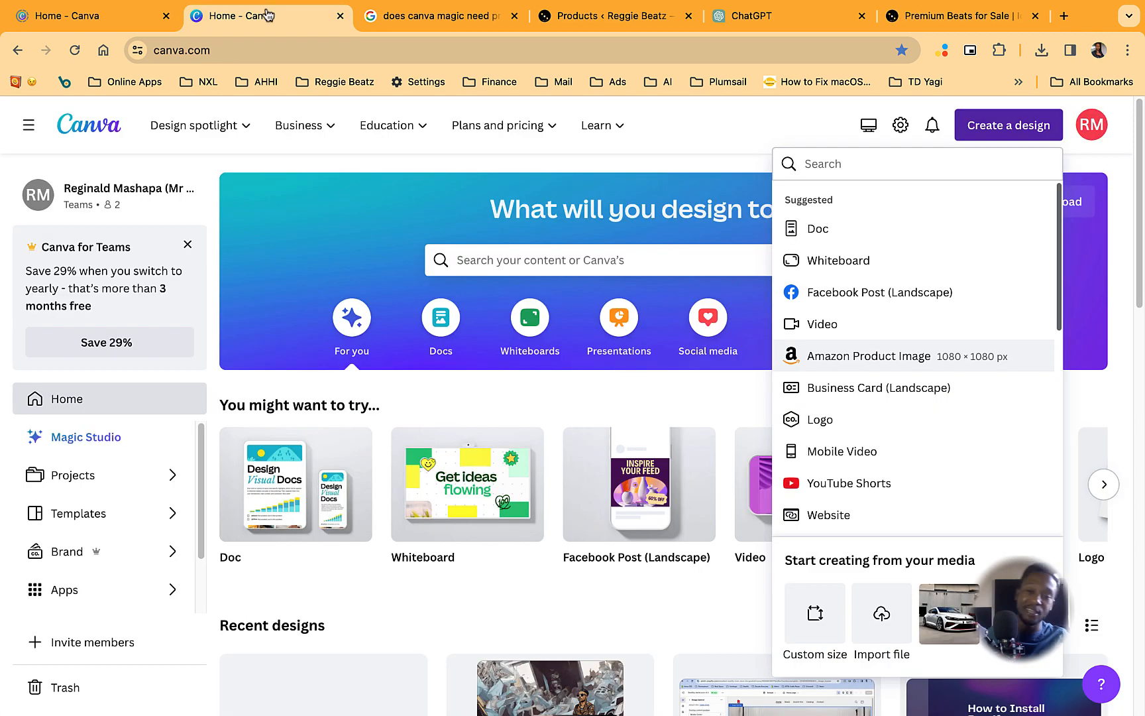
click(759, 623)
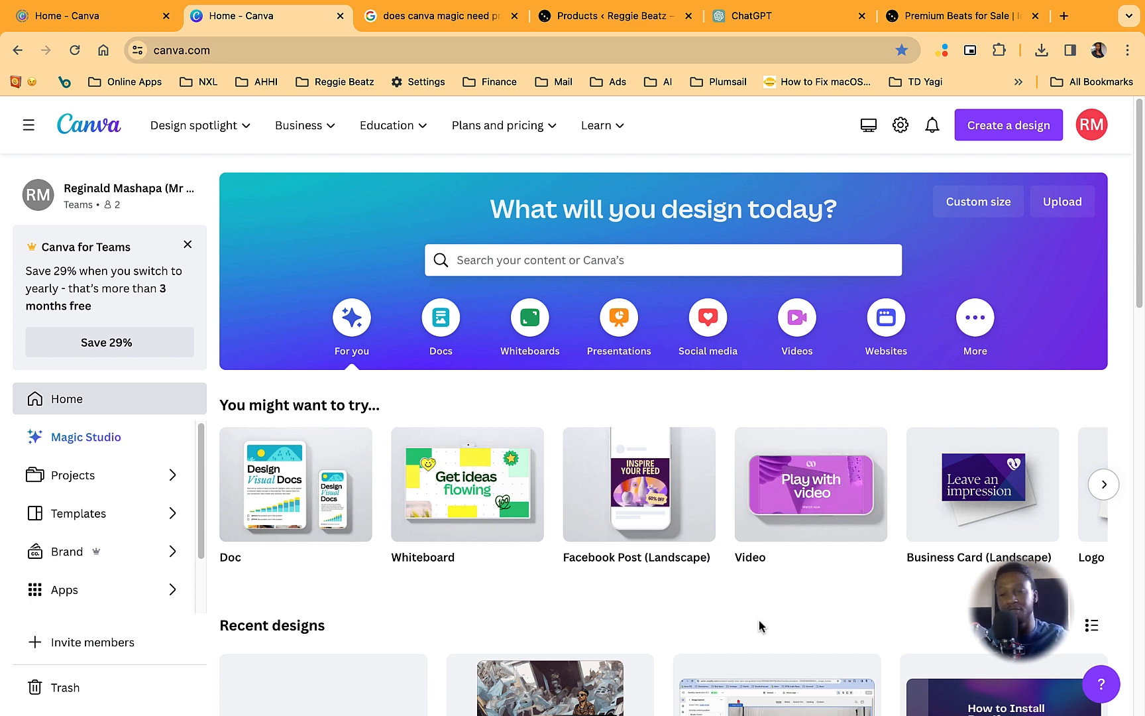
mouse_move(623, 474)
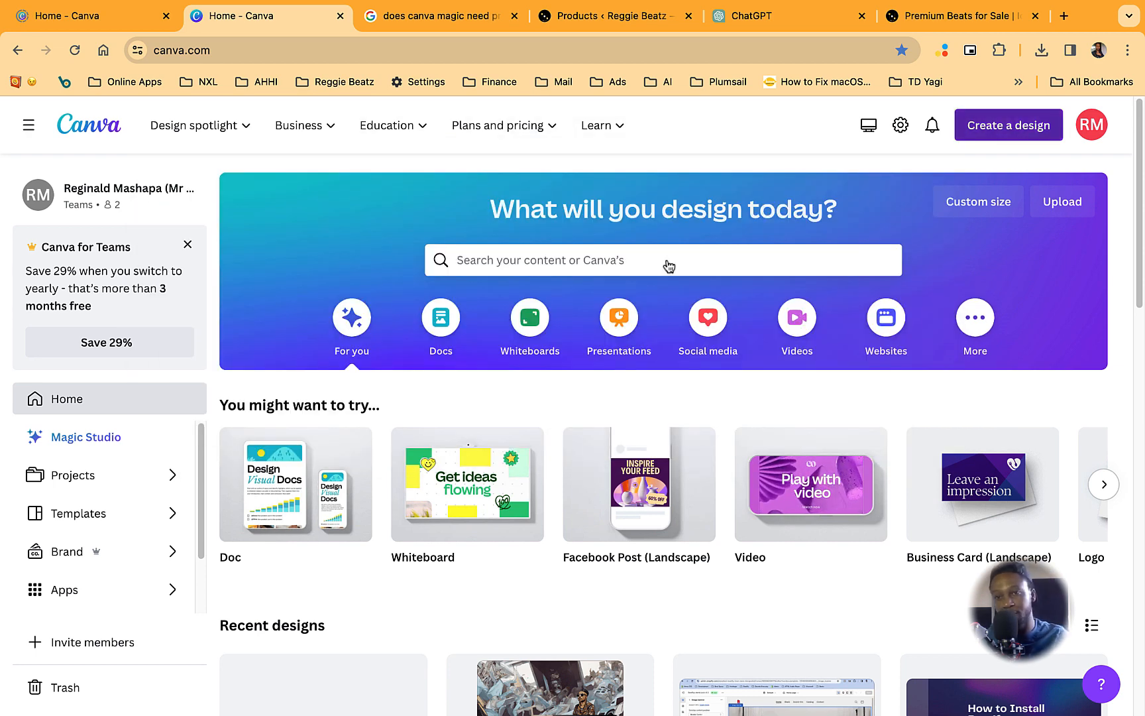
click(1018, 136)
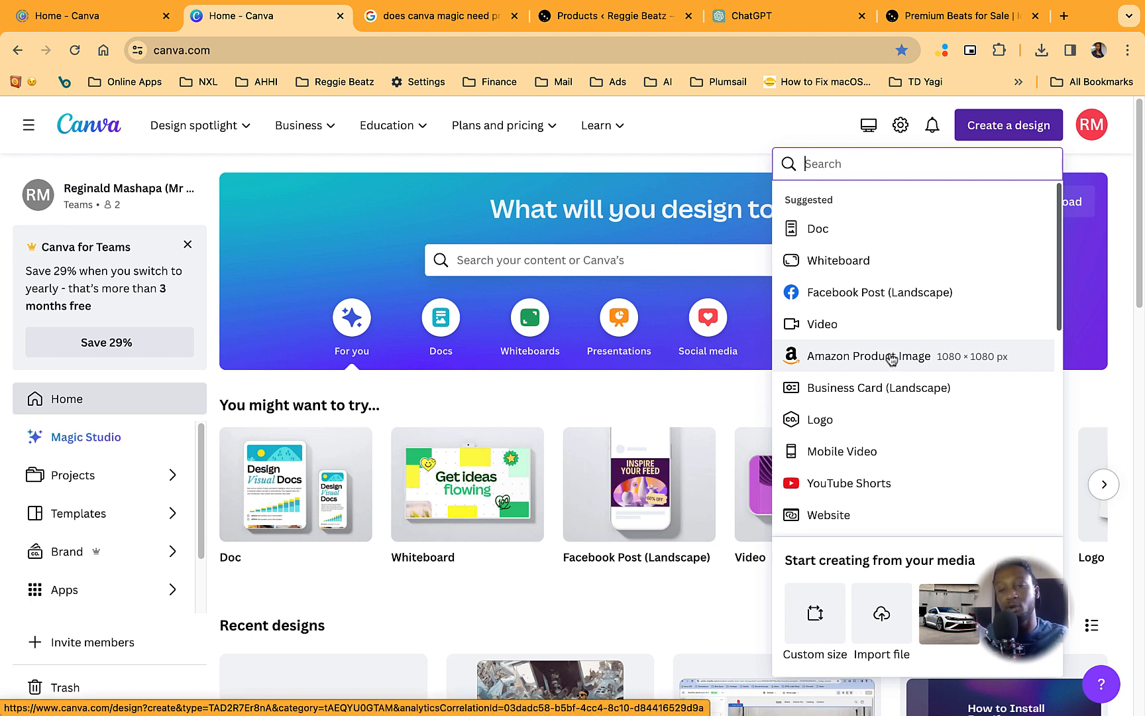
click(834, 358)
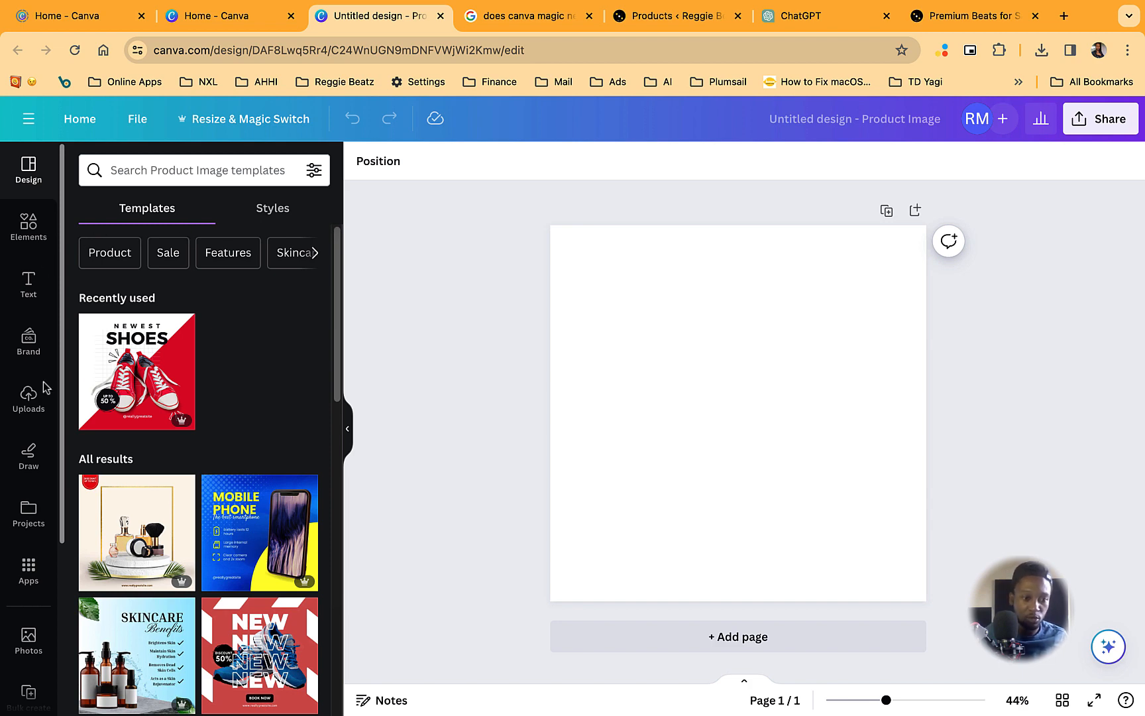
- Search the Canva apps for "magic" and open Magic Media
click(28, 573)
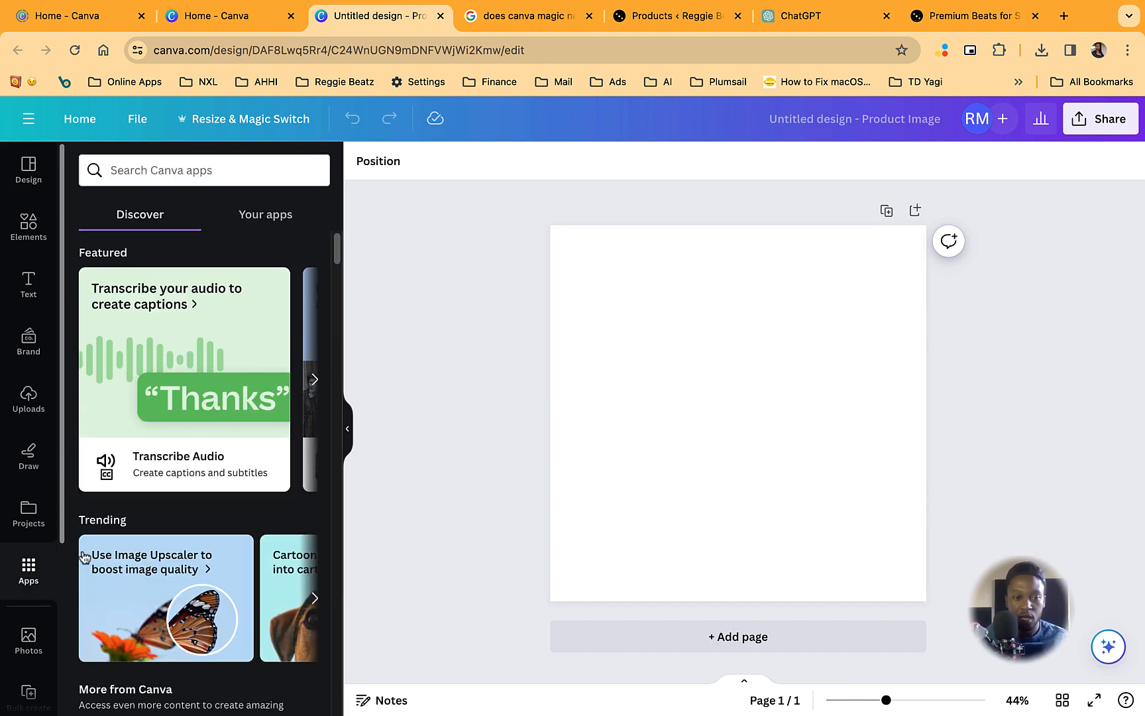
click(144, 171)
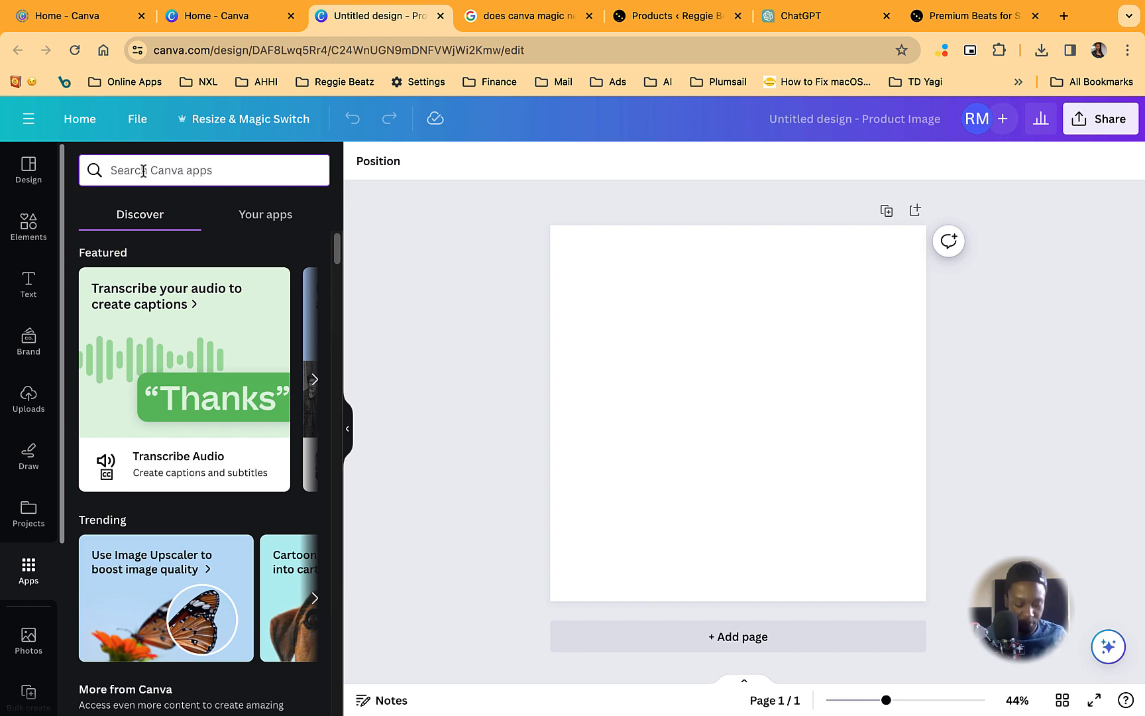
text(magic)
key(Return)
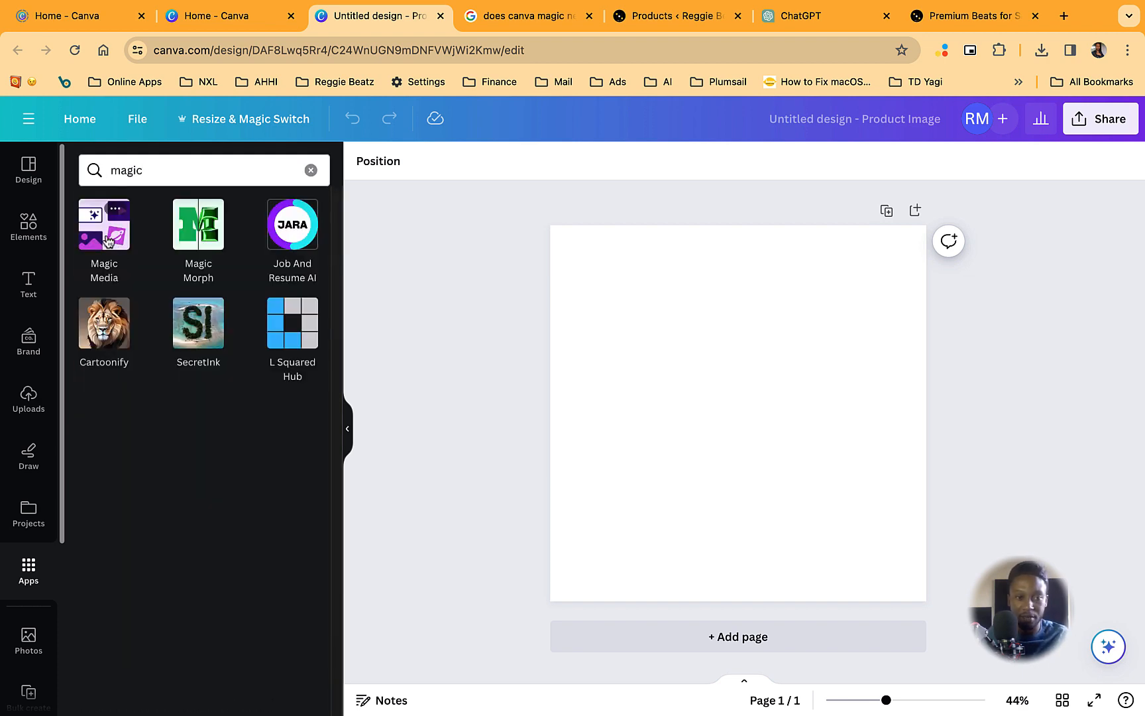
click(104, 225)
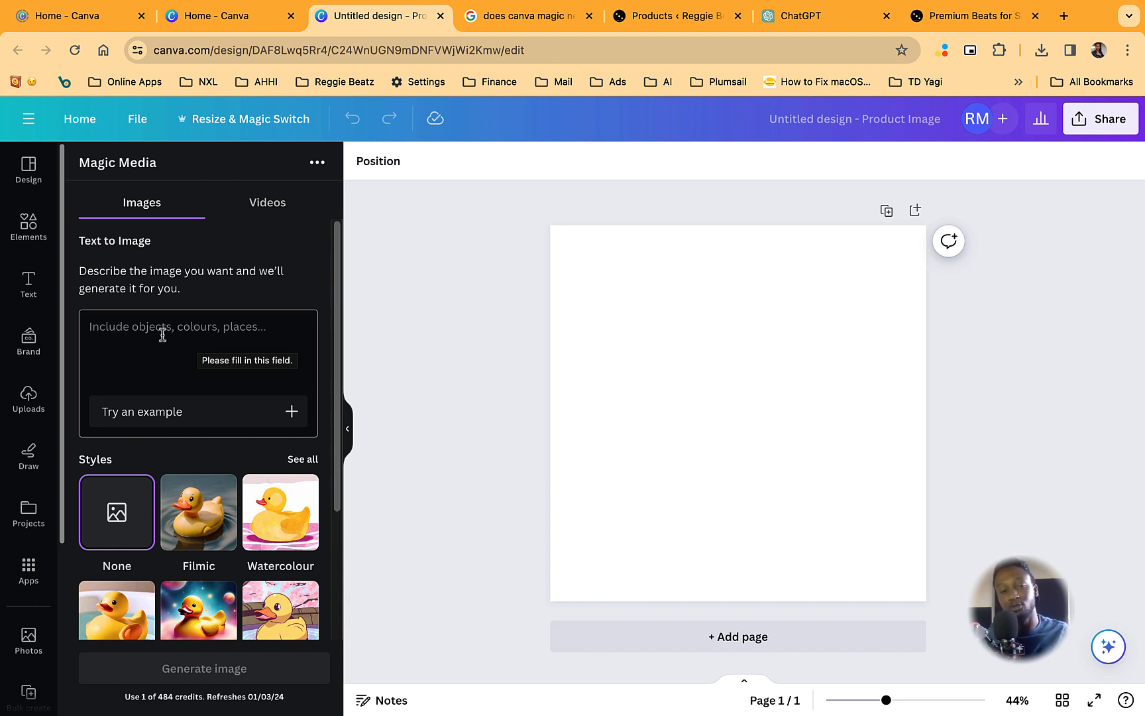
- Begin the text-to-image description with "amapiano instrumental from south africa"
click(207, 324)
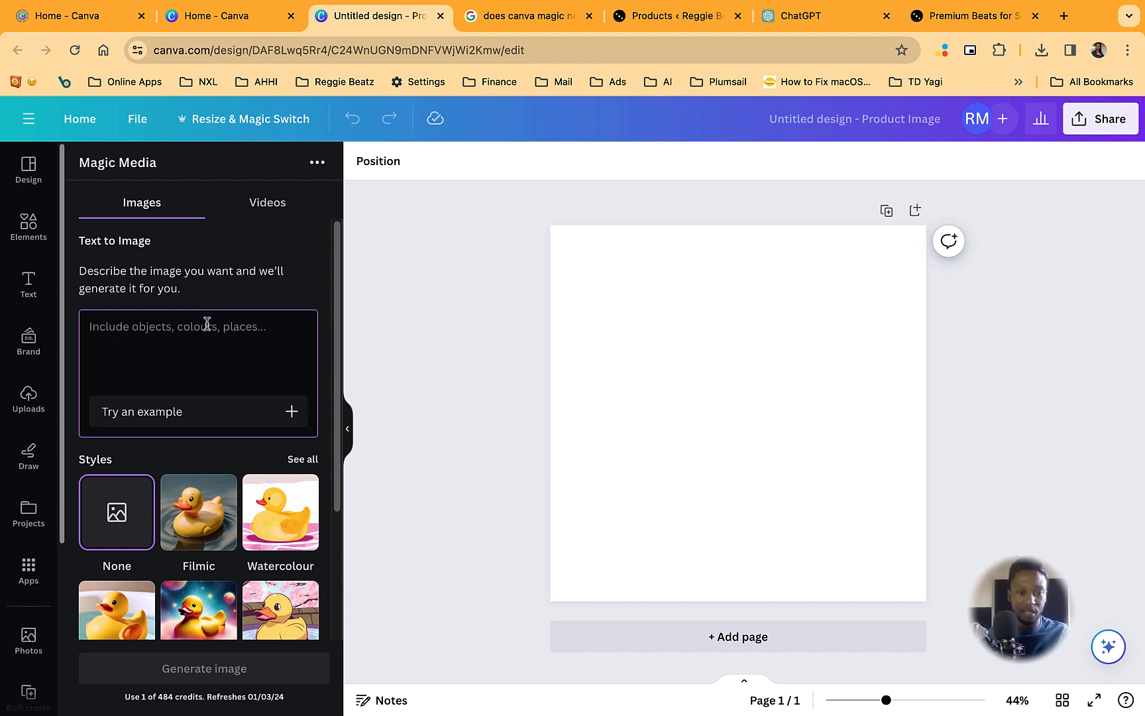
text(amame)
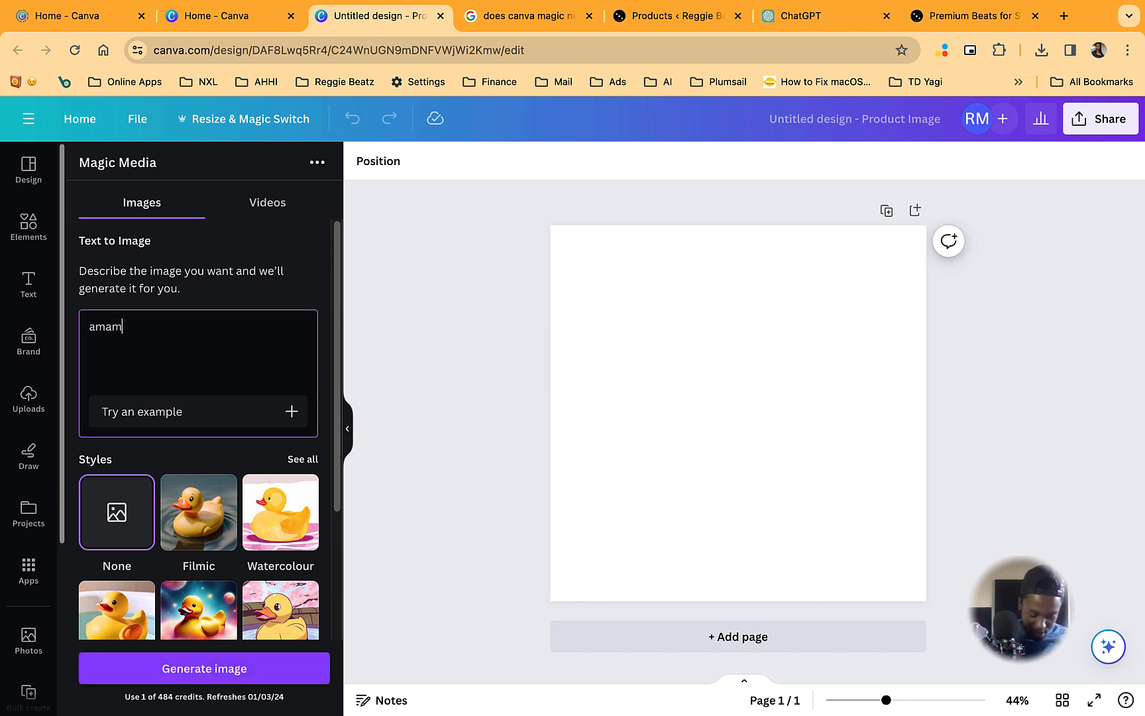
key(BackSpace)
key(BackSpace)
text(pian)
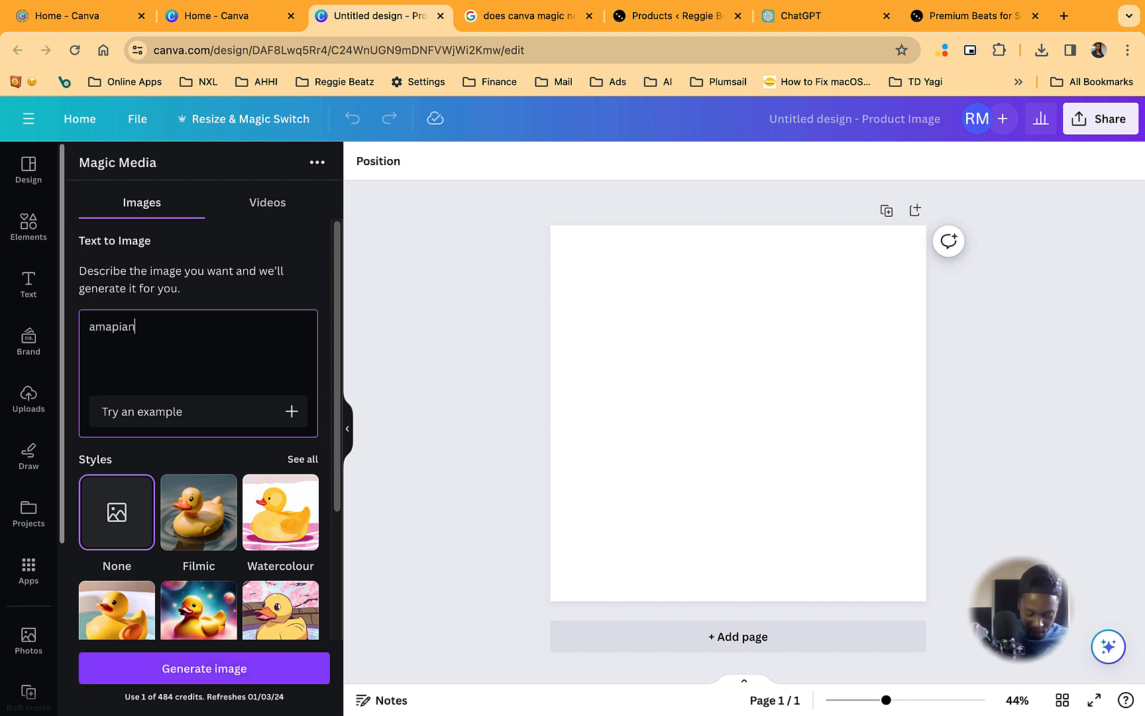
text(o )
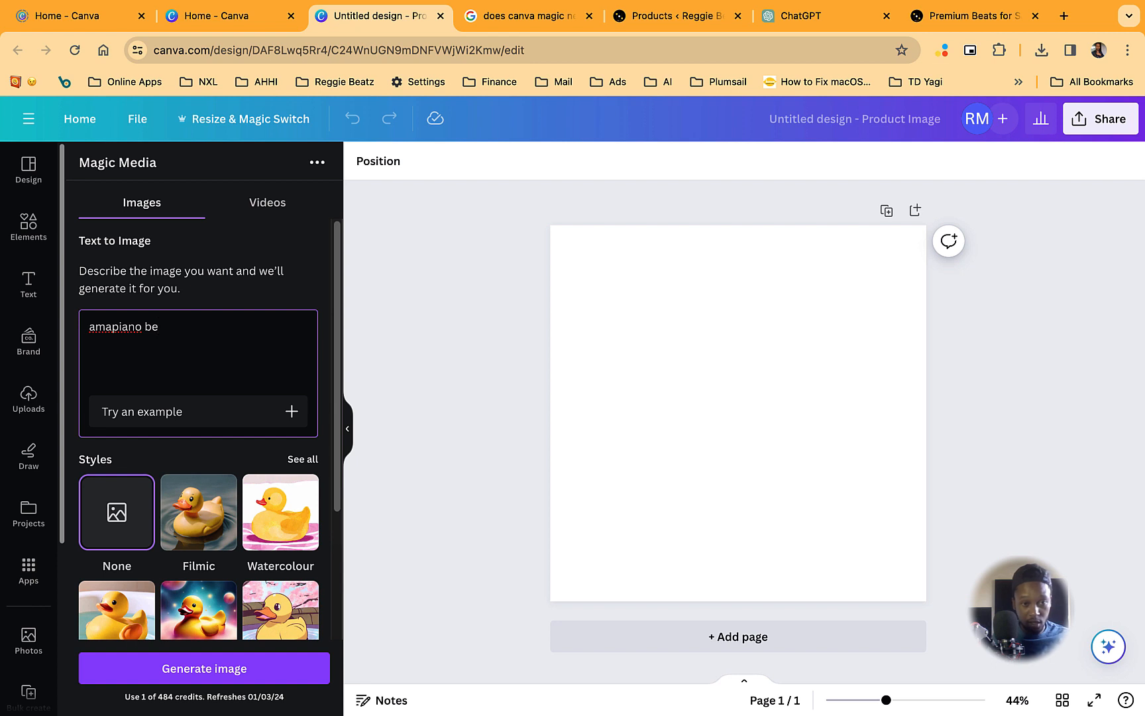
text(be)
key(BackSpace)
key(BackSpace)
text(instru)
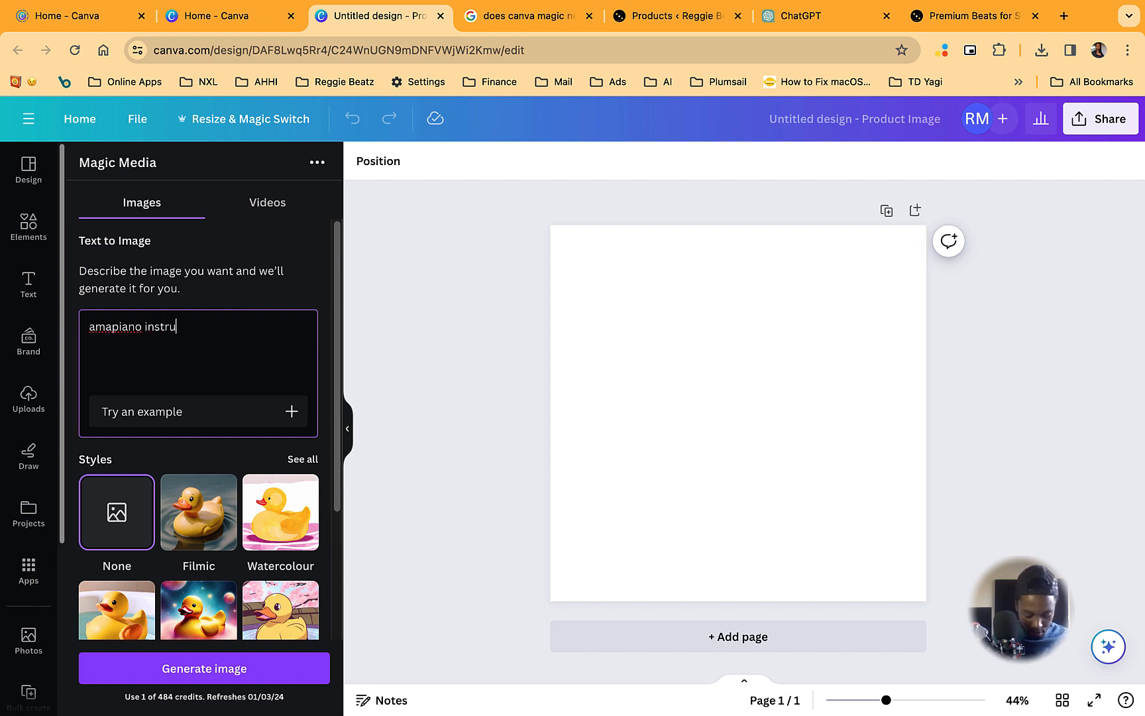
text(mental from so)
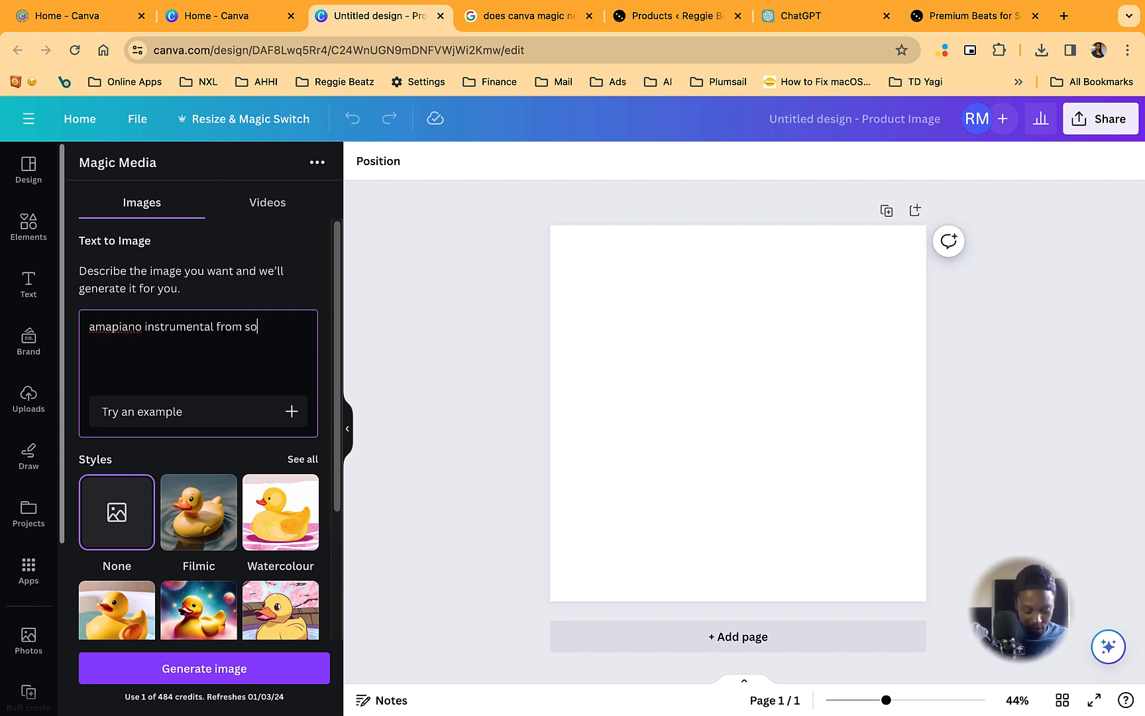
text(uth africa)
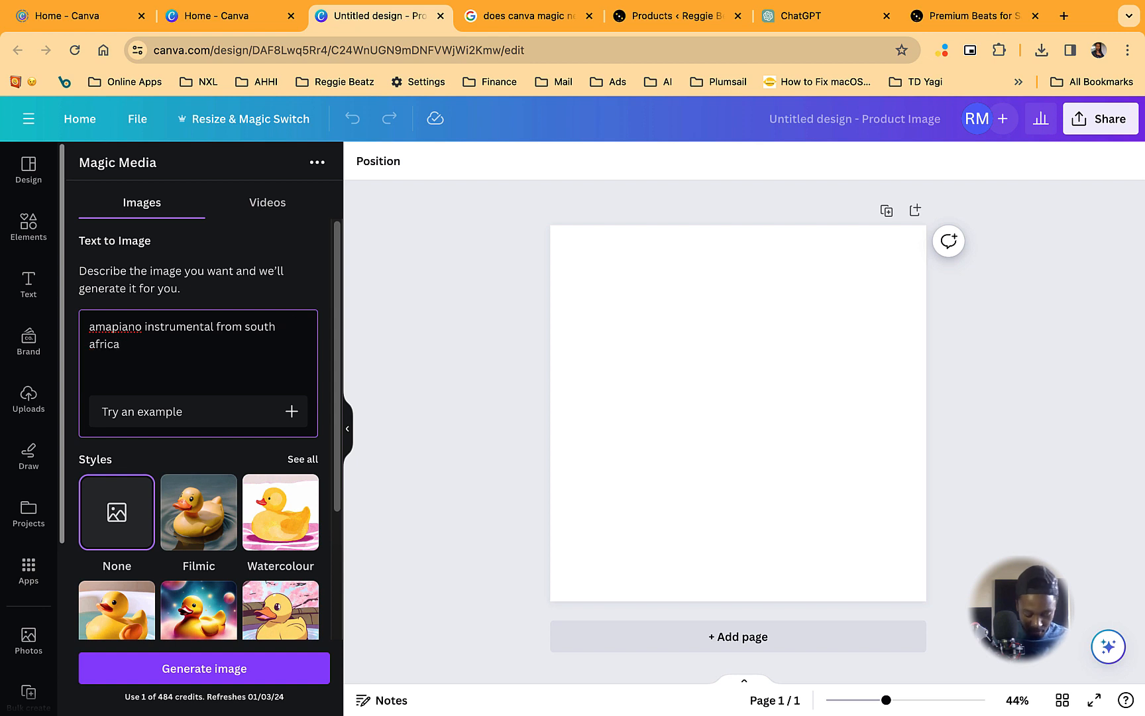
text(. Maker )
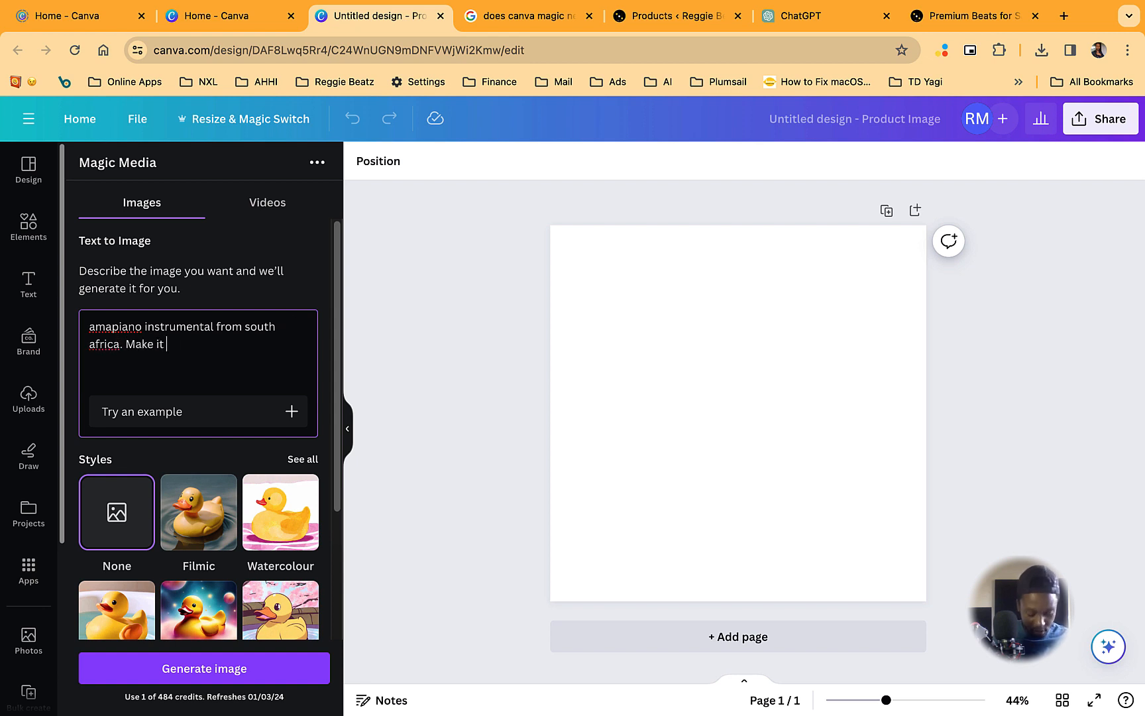
text(groovy and culatural)
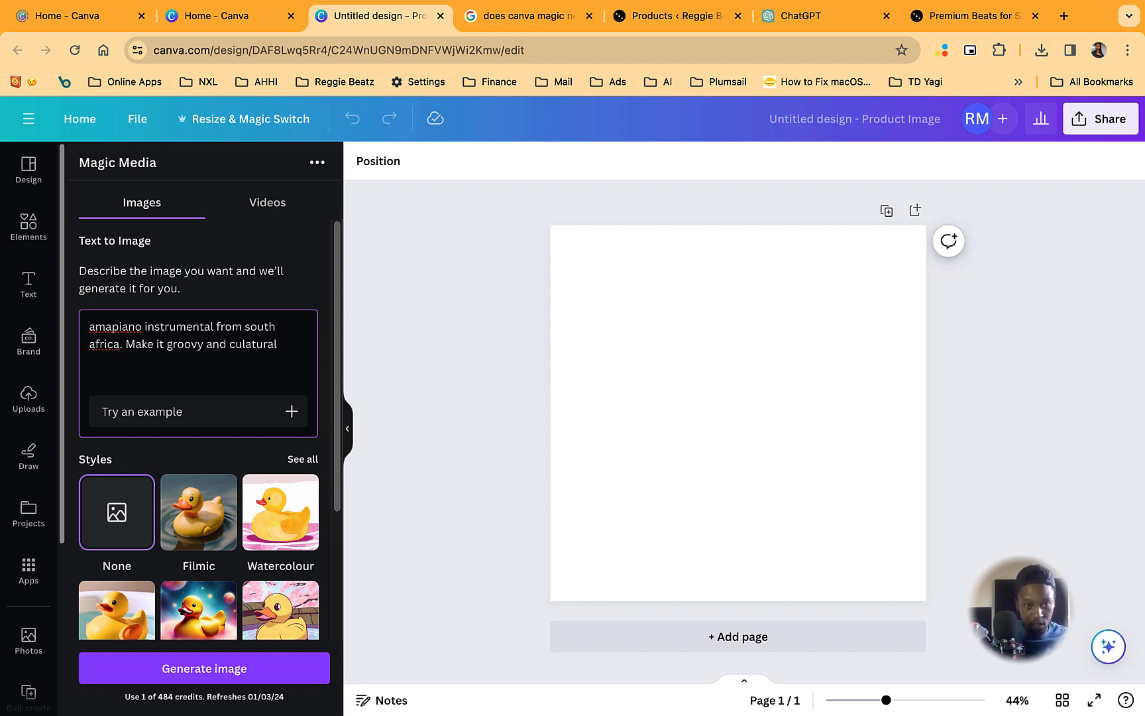
- Extend the image description with ". Make it groovy and cultural and use south african colors"
key(BackSpace)
key(BackSpace)
key(BackSpace)
key(BackSpace)
key(BackSpace)
key(BackSpace)
text(tura)
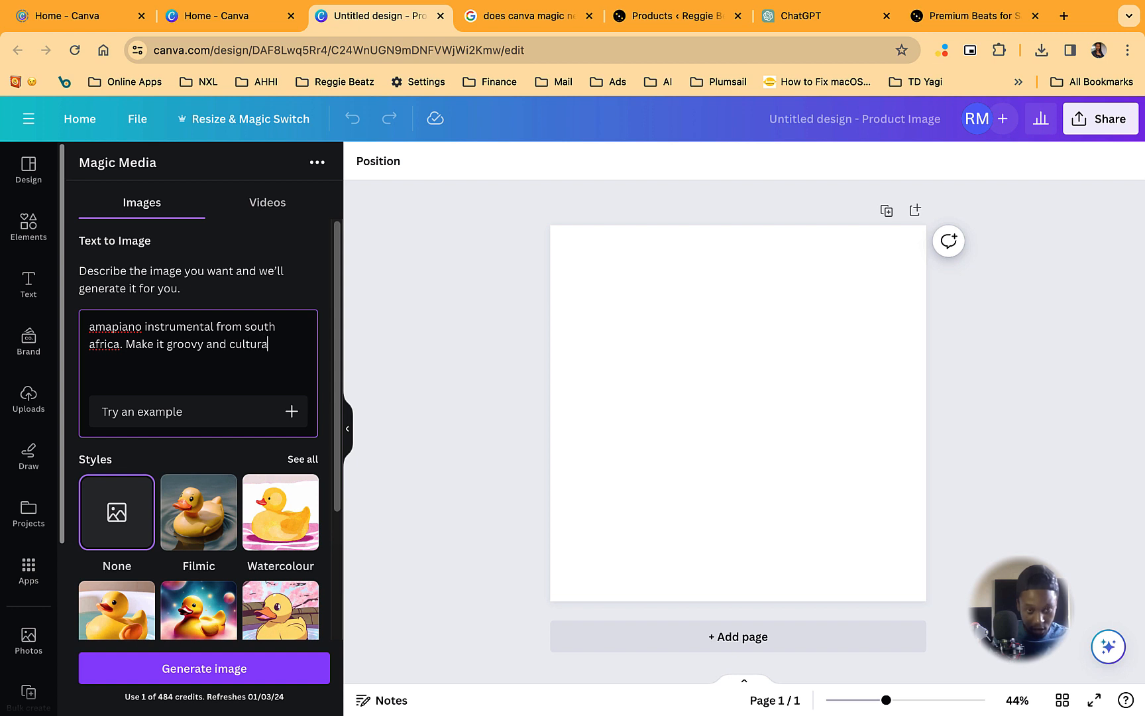
text(l and us)
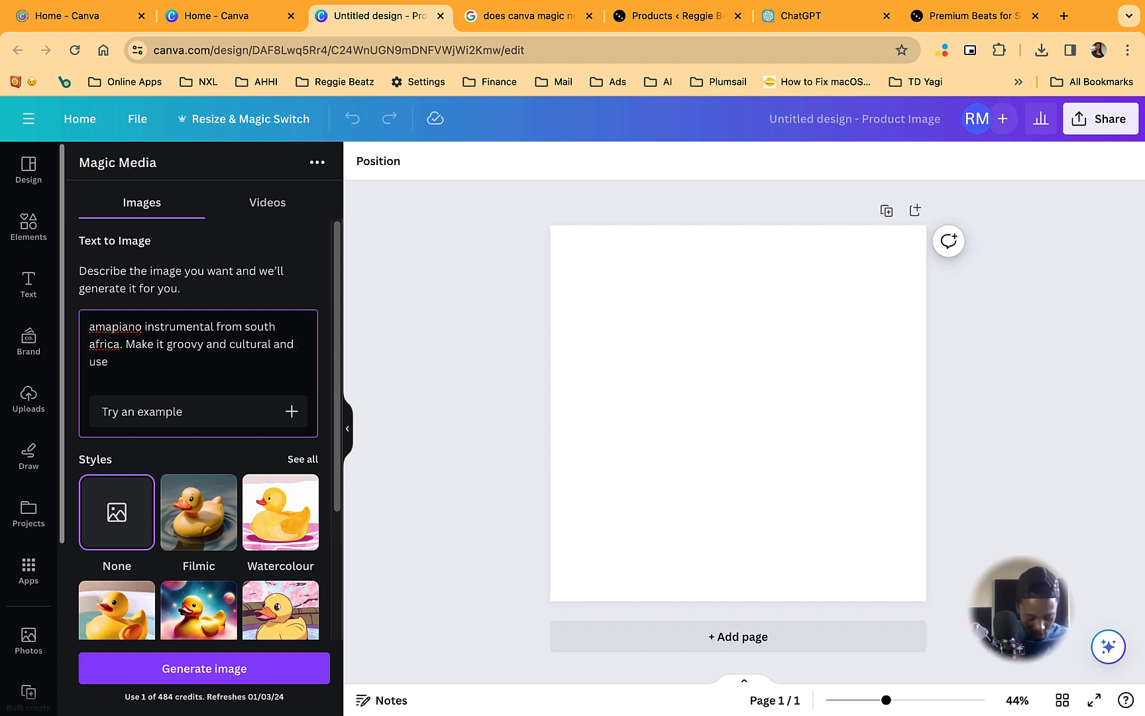
text(e south afreican)
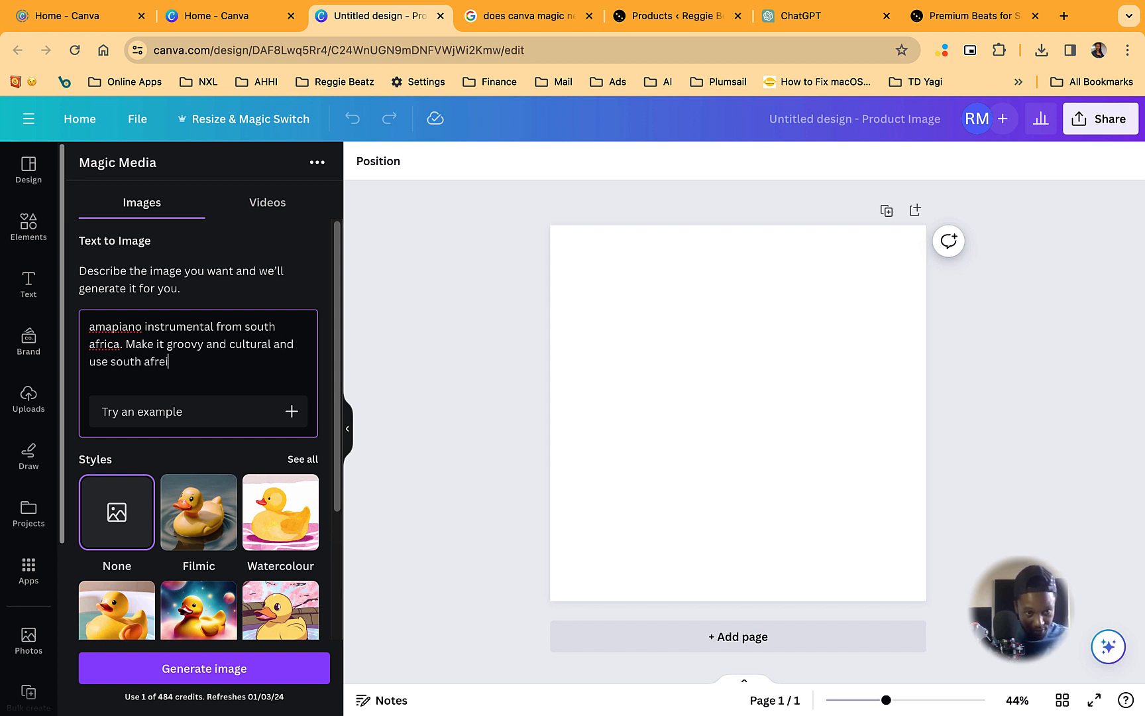
key(BackSpace)
key(BackSpace)
key(BackSpace)
text(ican colors)
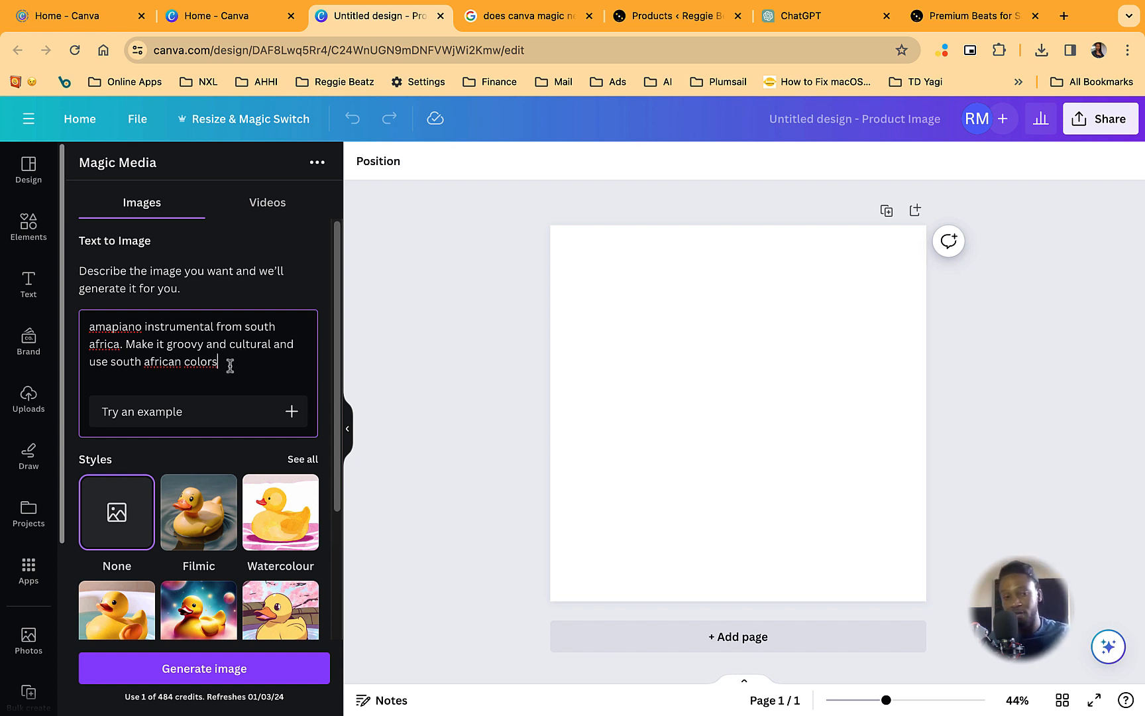
- Review the full list of image styles, from photography to digital and fine art, and return to the prompt settings
scroll(230, 364, down, 3)
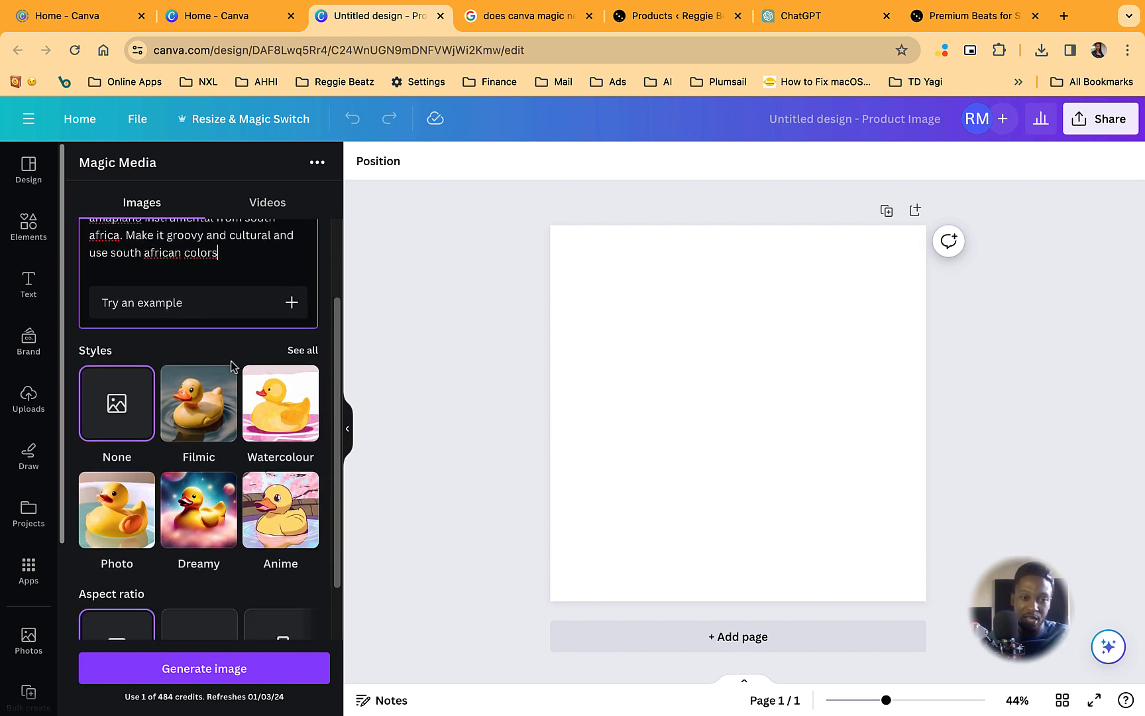
click(307, 351)
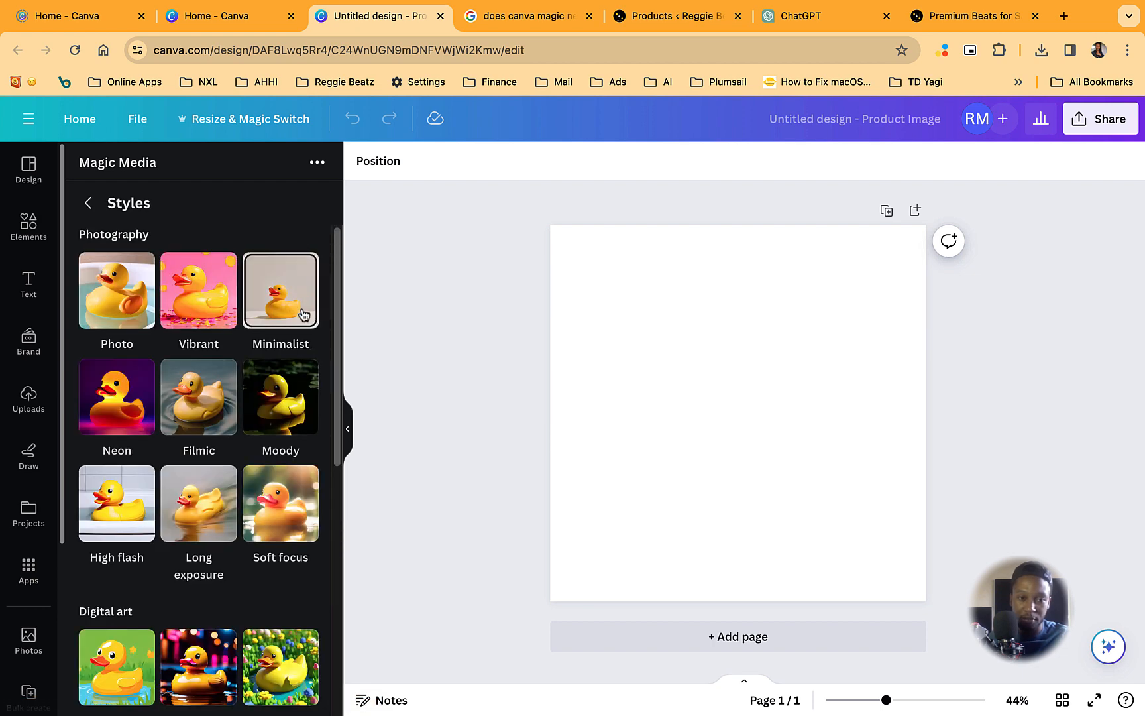
scroll(284, 417, down, 5)
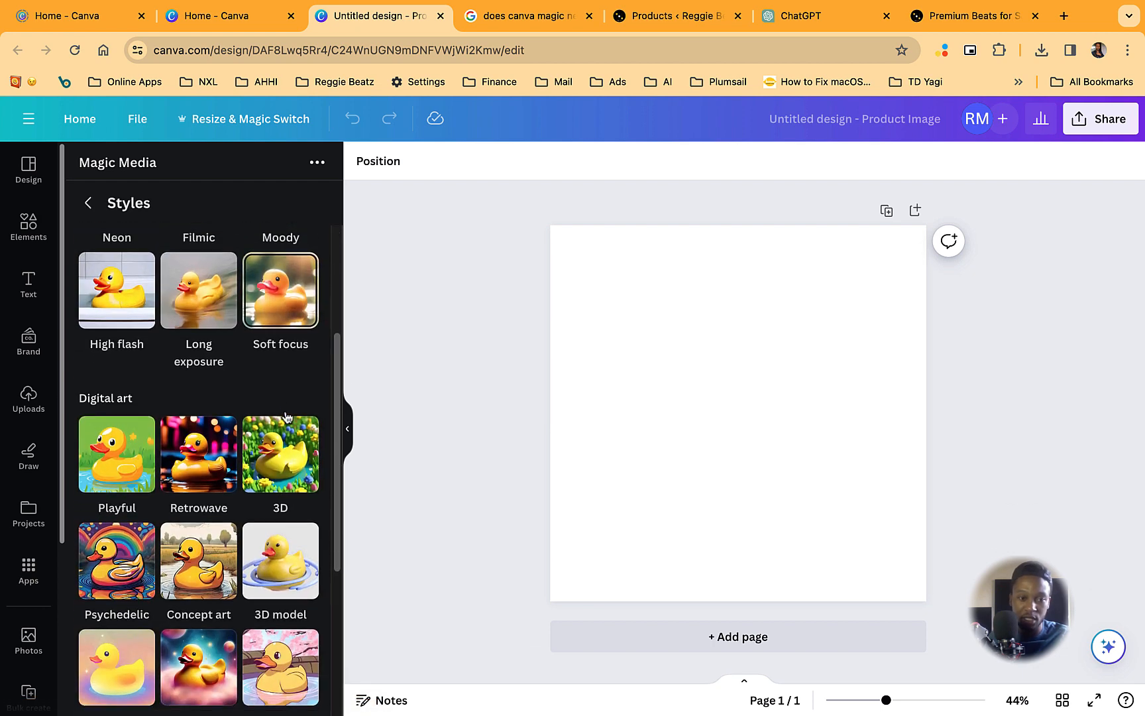
scroll(210, 504, down, 4)
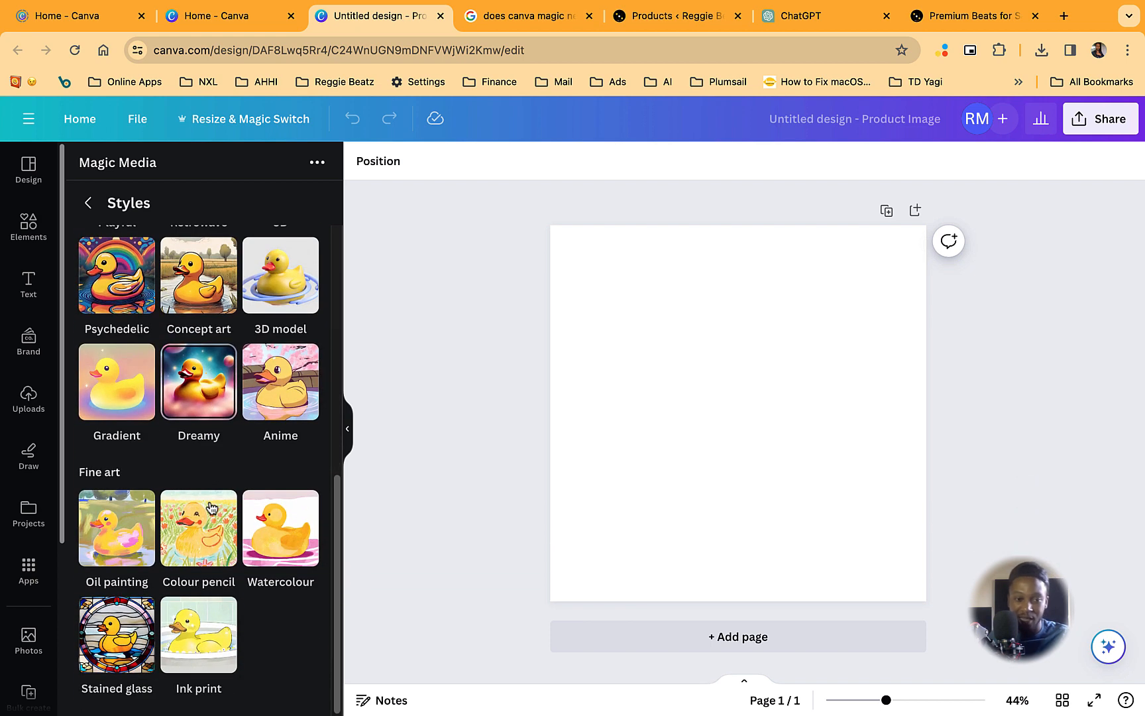
scroll(212, 505, up, 9)
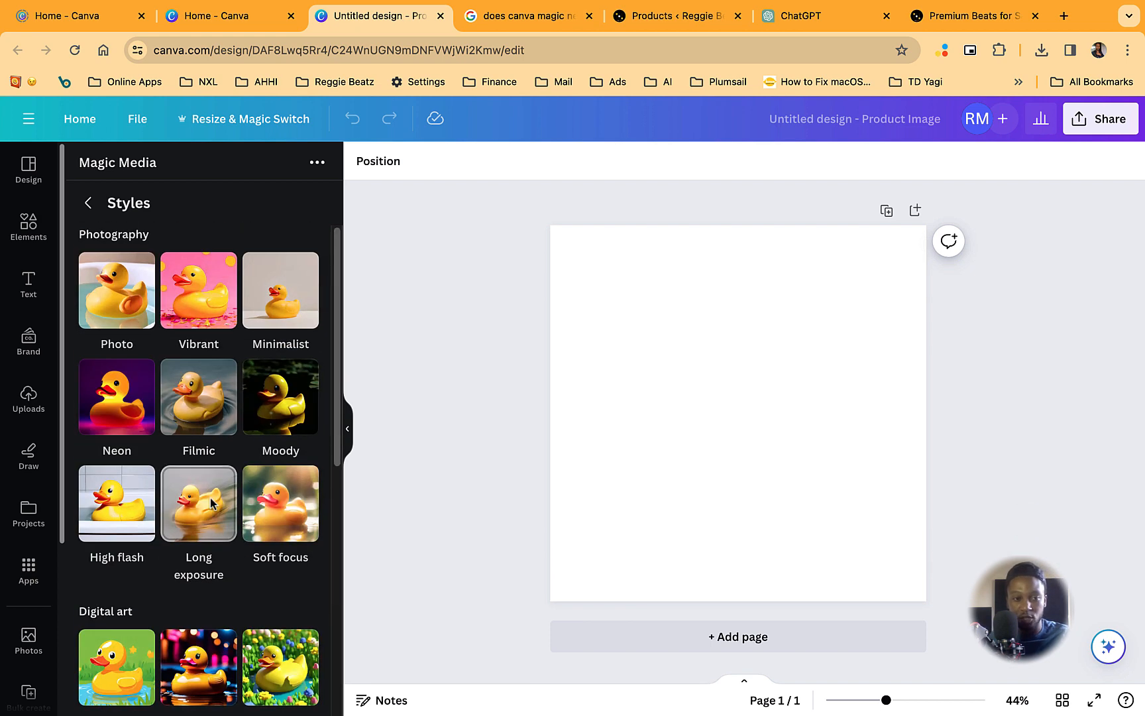
click(87, 202)
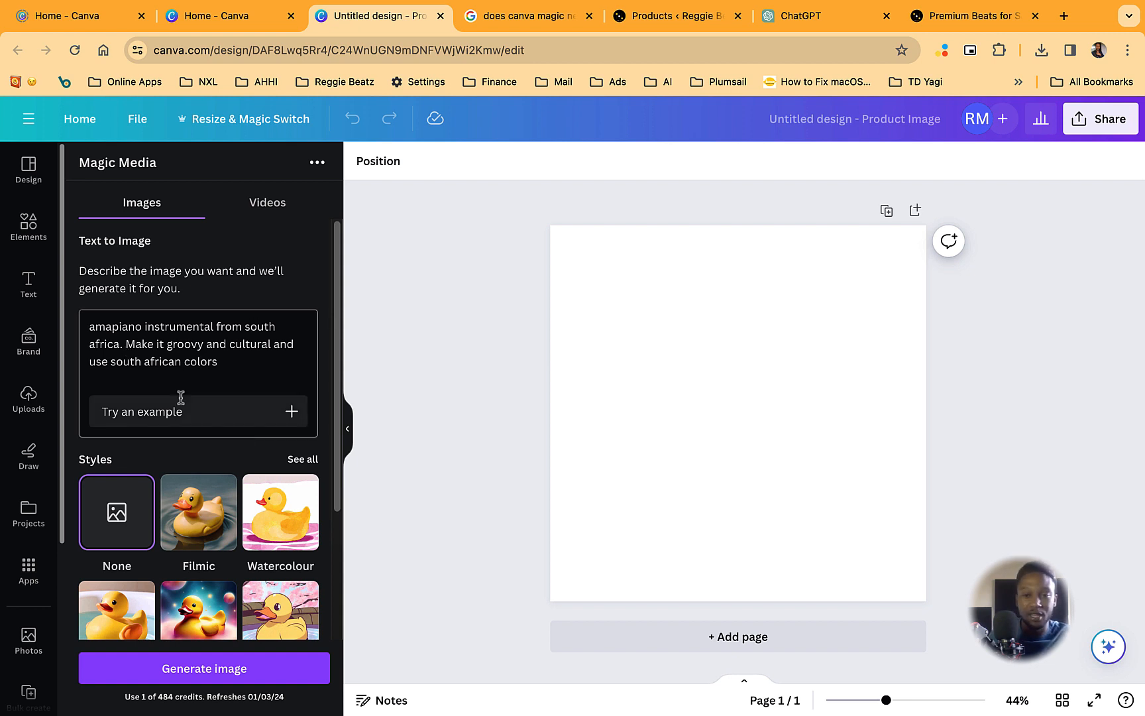
- Generate images from the description with the style None and the Square aspect ratio
scroll(197, 585, down, 3)
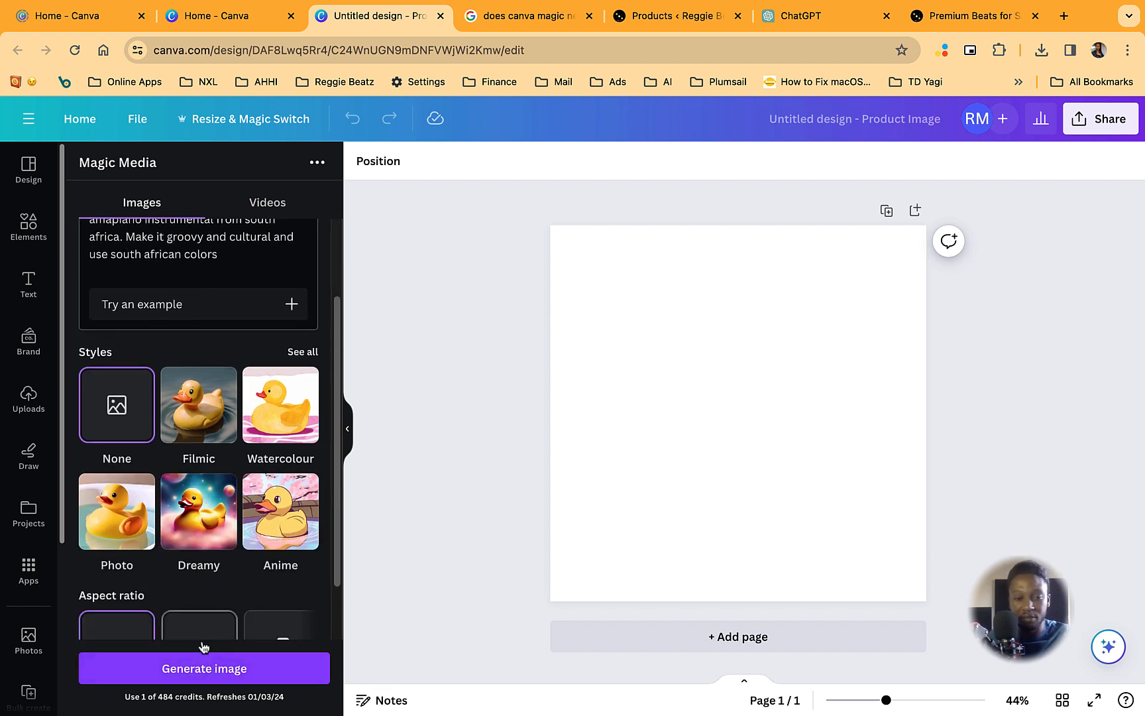
scroll(193, 584, down, 2)
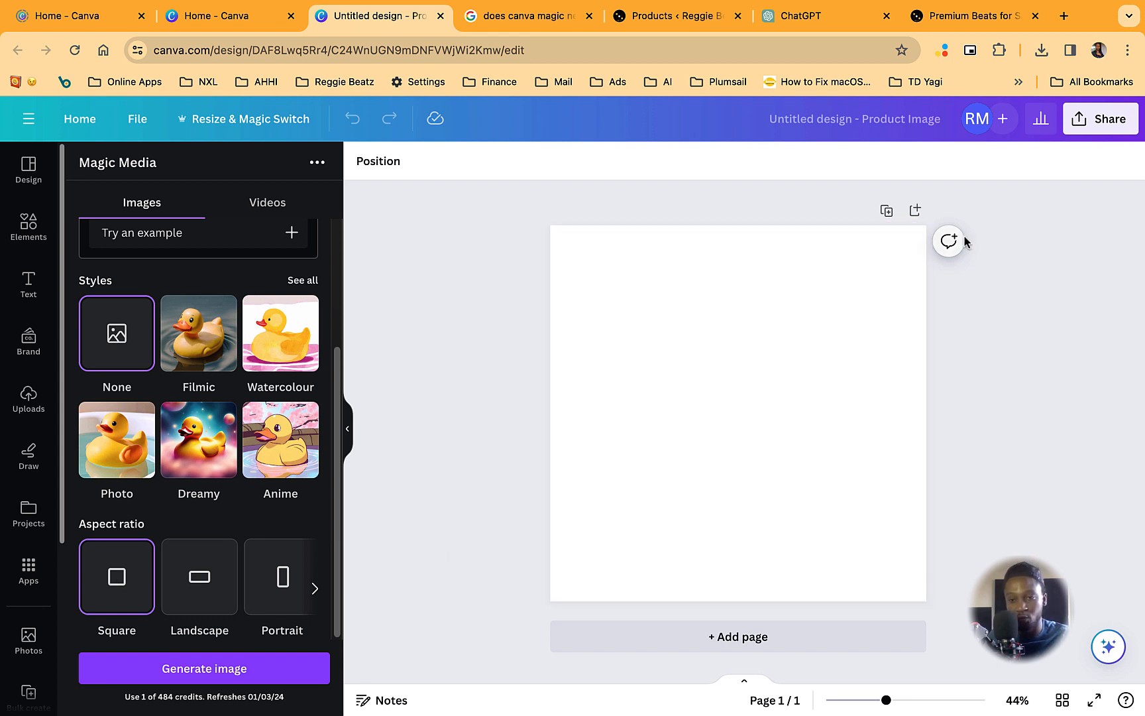
click(288, 679)
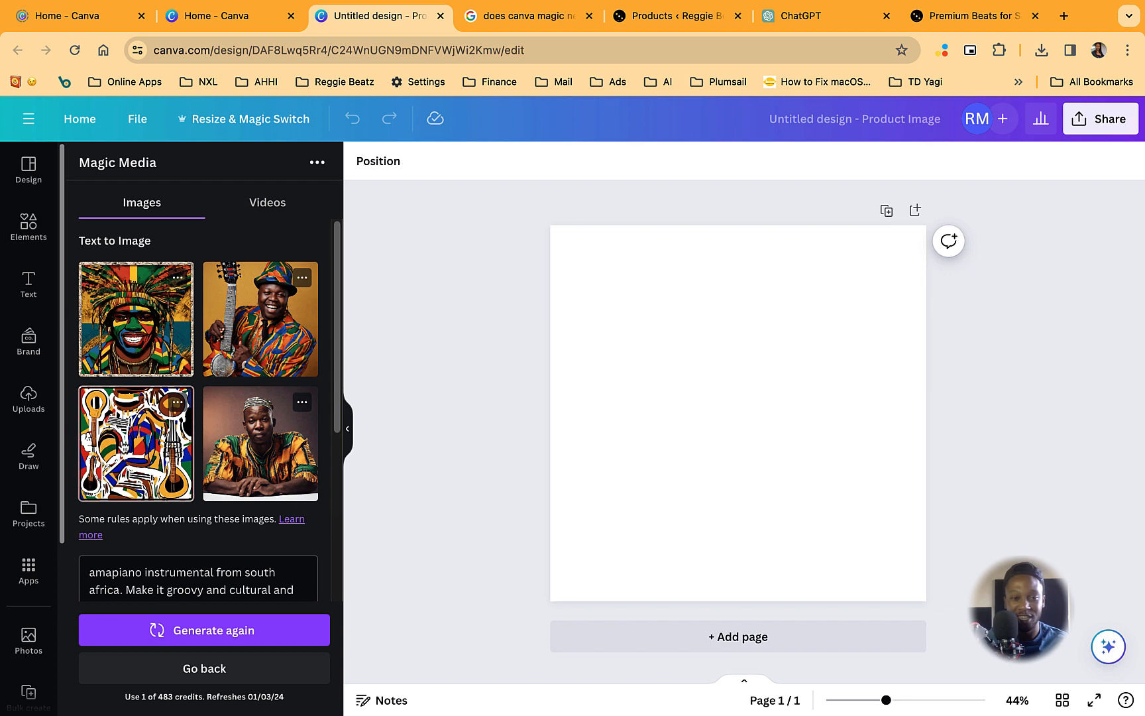
- Place the generated guitar-pattern image on the page, and regenerate images with ", include a piano" added to the description
click(136, 443)
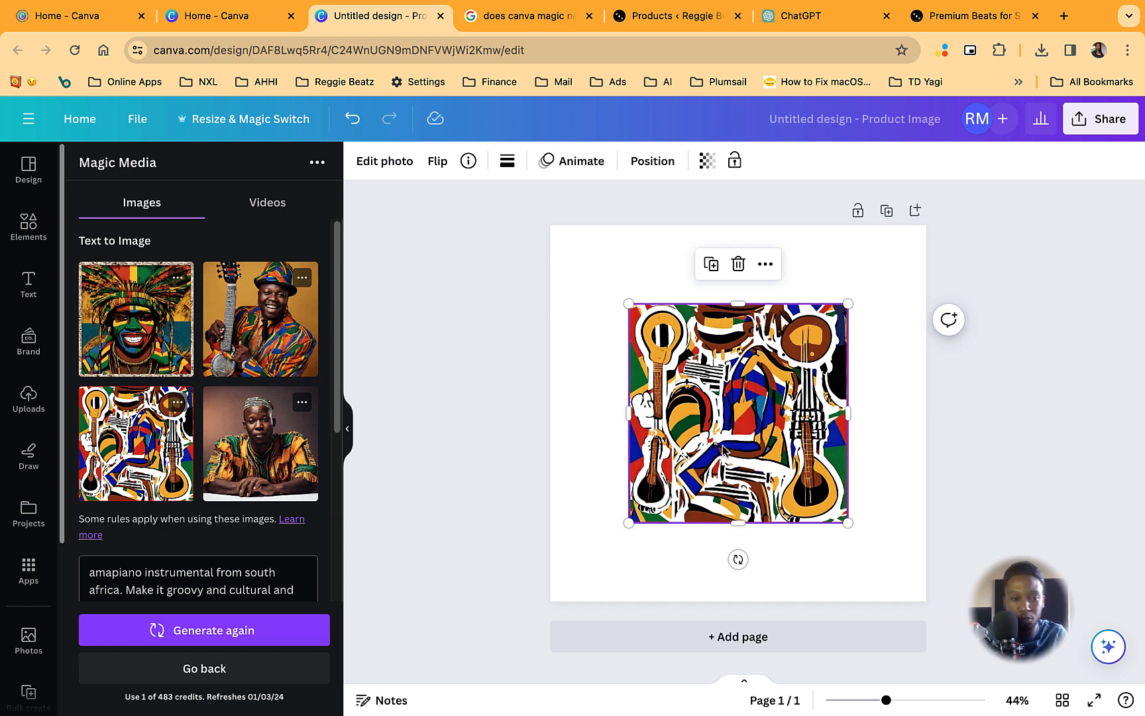
scroll(257, 441, down, 5)
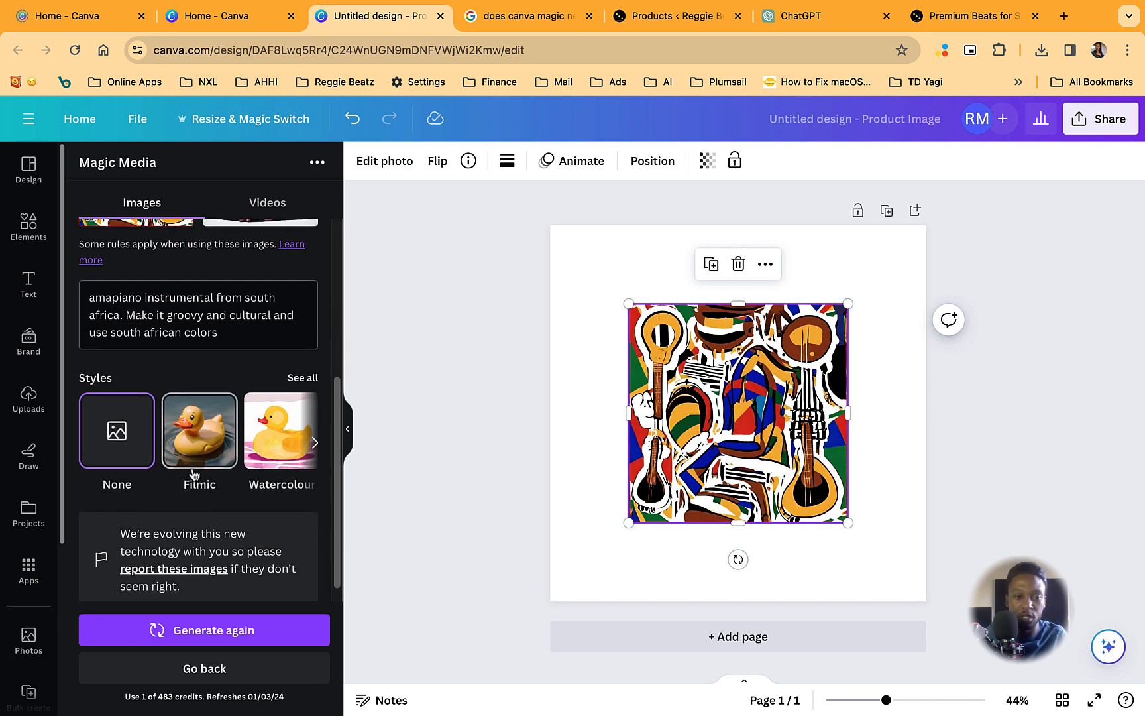
scroll(238, 427, up, 2)
click(239, 426)
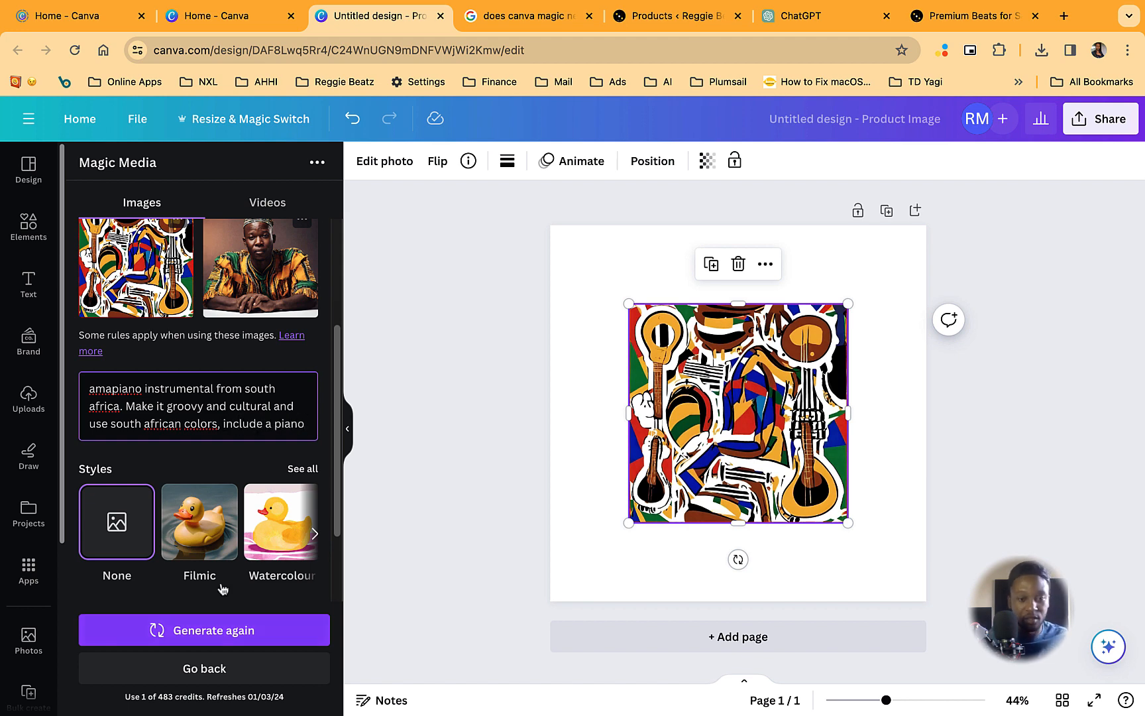
click(204, 630)
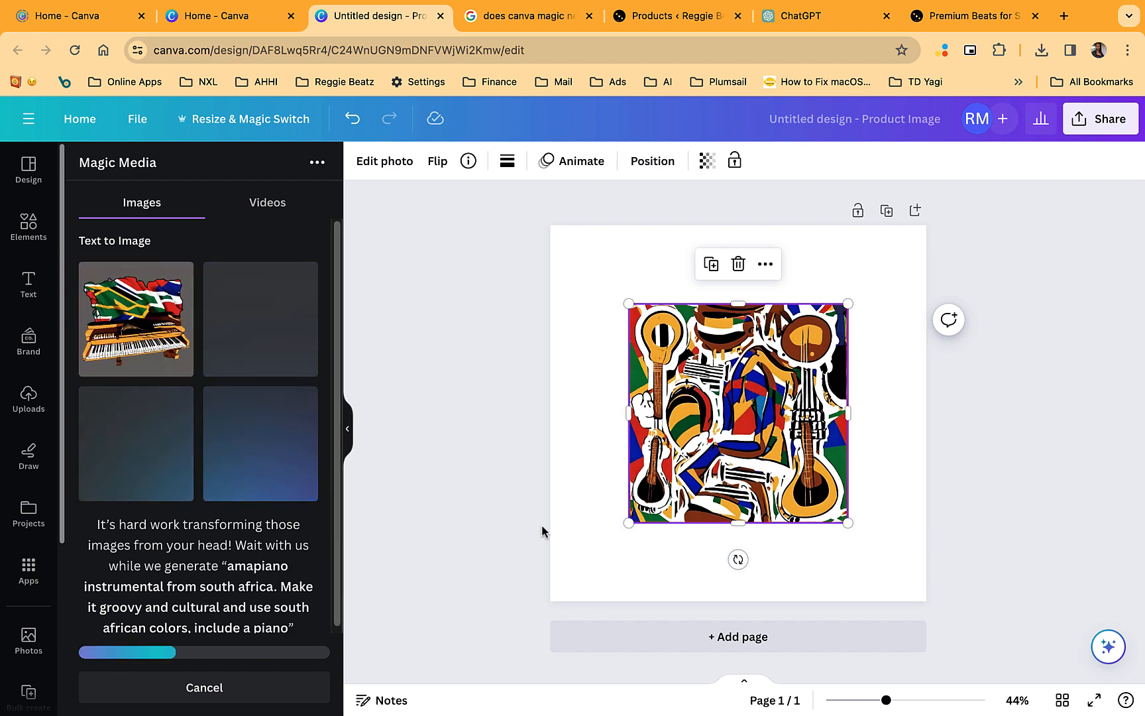
- Regenerate the images with the description reworded to "amapiano beat from south africa. Make it groovy and use south african colors"
click(136, 442)
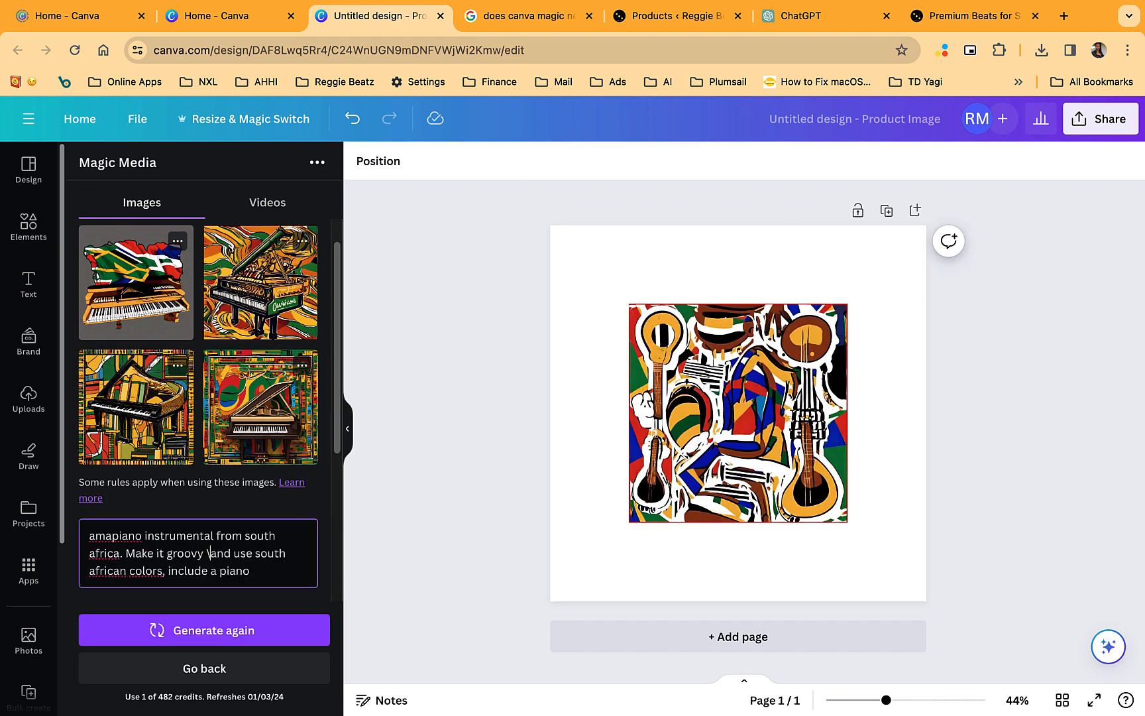
click(204, 629)
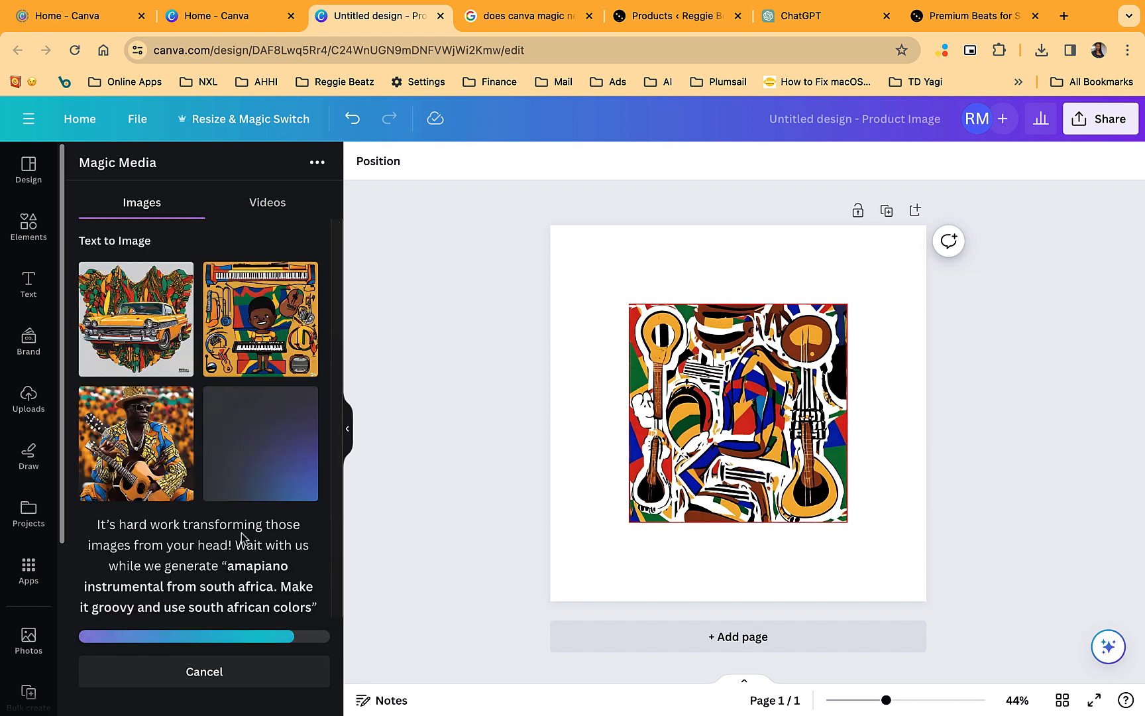
click(233, 617)
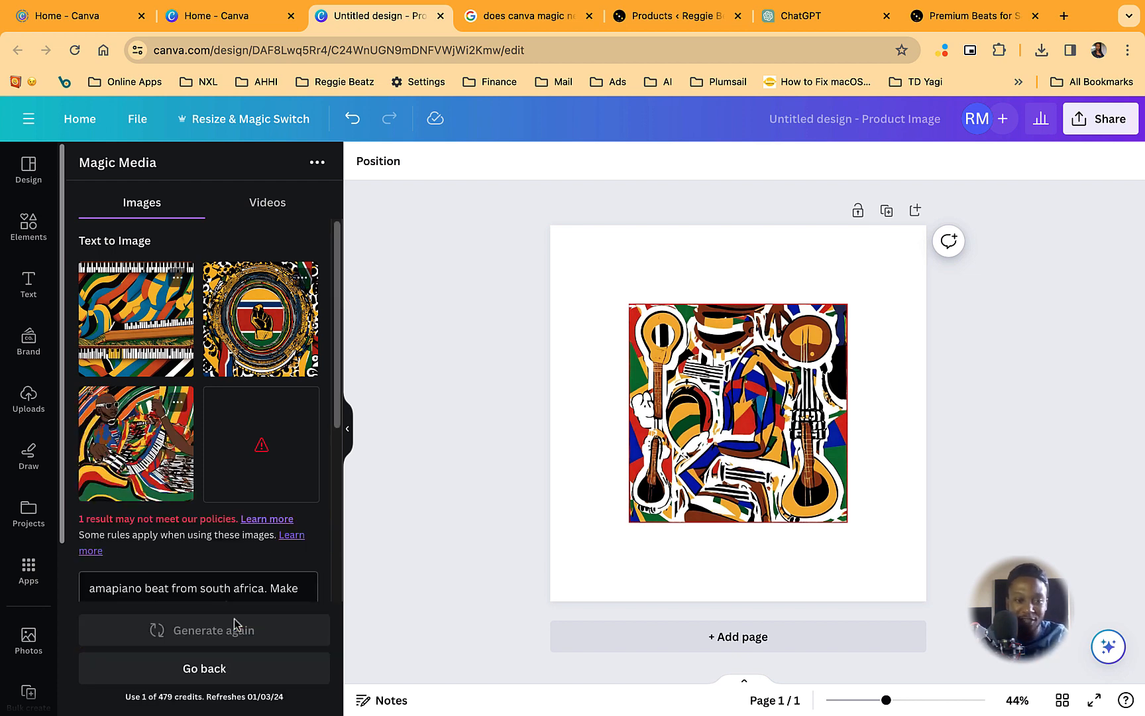
- Add the generated piano-keys image to the page and enlarge it from the page corner to fill the whole square
click(136, 335)
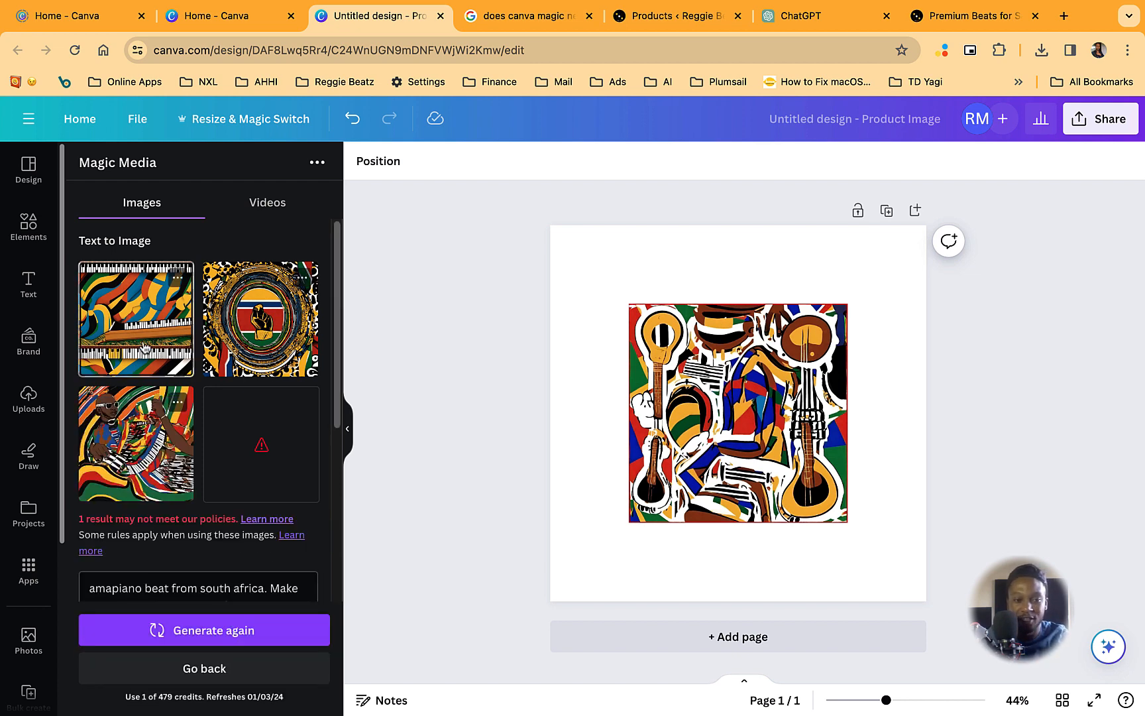
scroll(210, 501, down, 2)
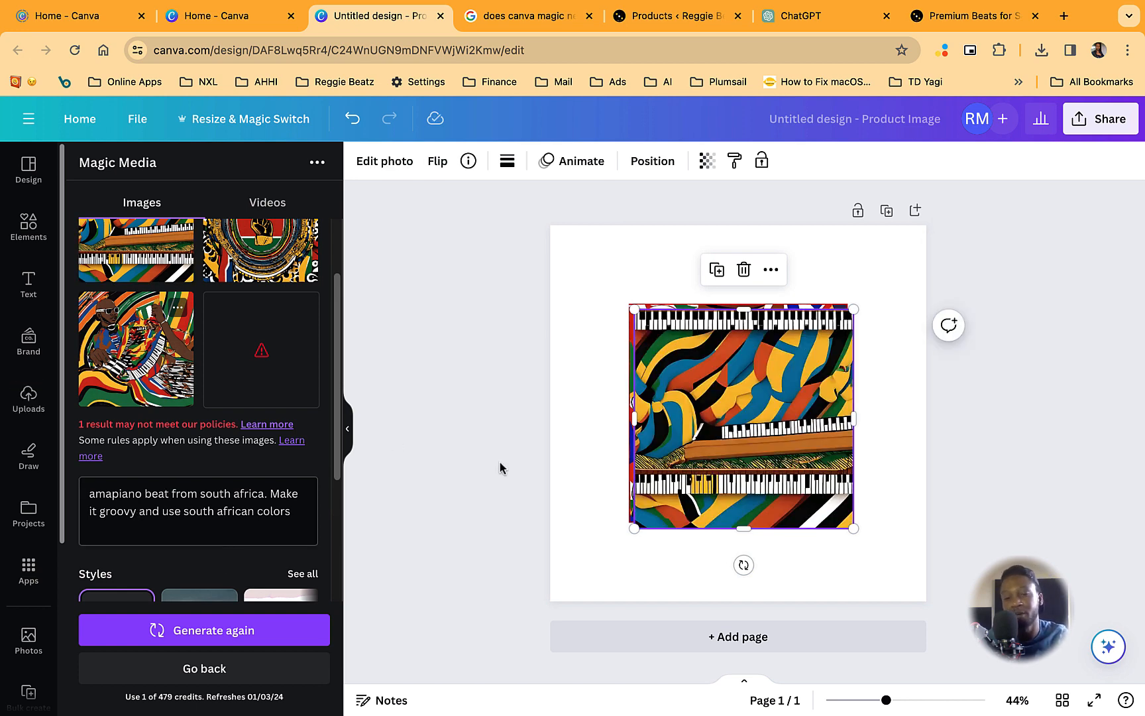
drag(768, 413, 720, 358)
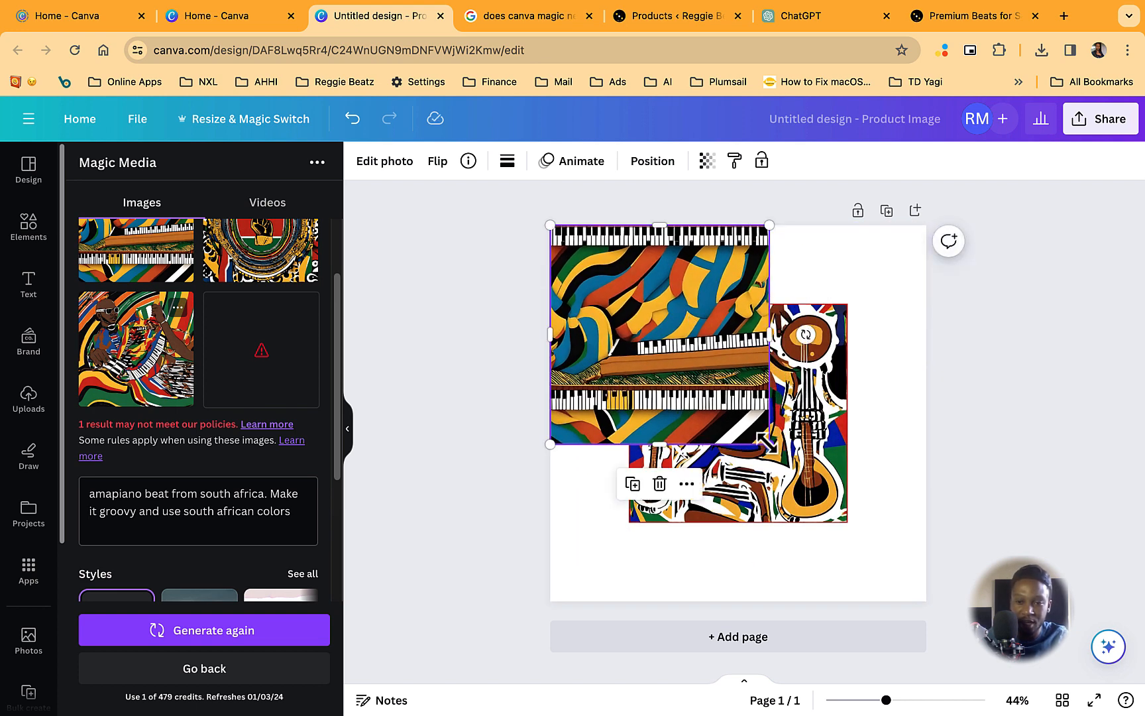
drag(769, 444, 914, 614)
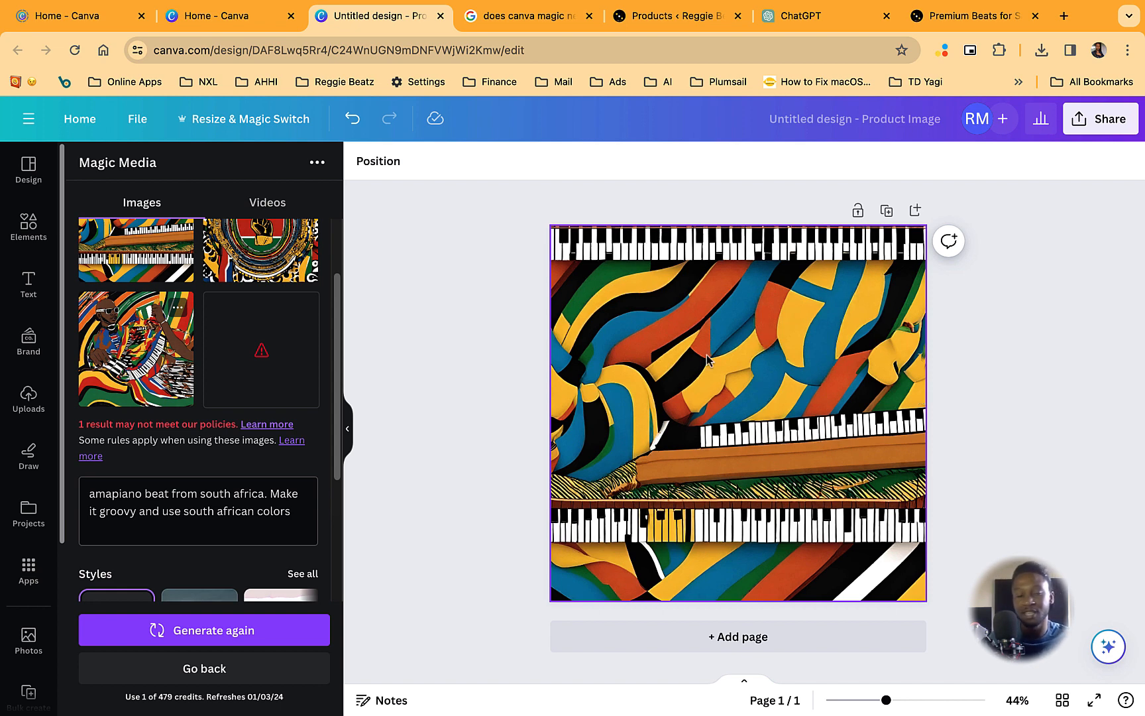
- Download the finished cover as a 1,080 × 1,080 px PNG into the Downloads folder
click(1097, 119)
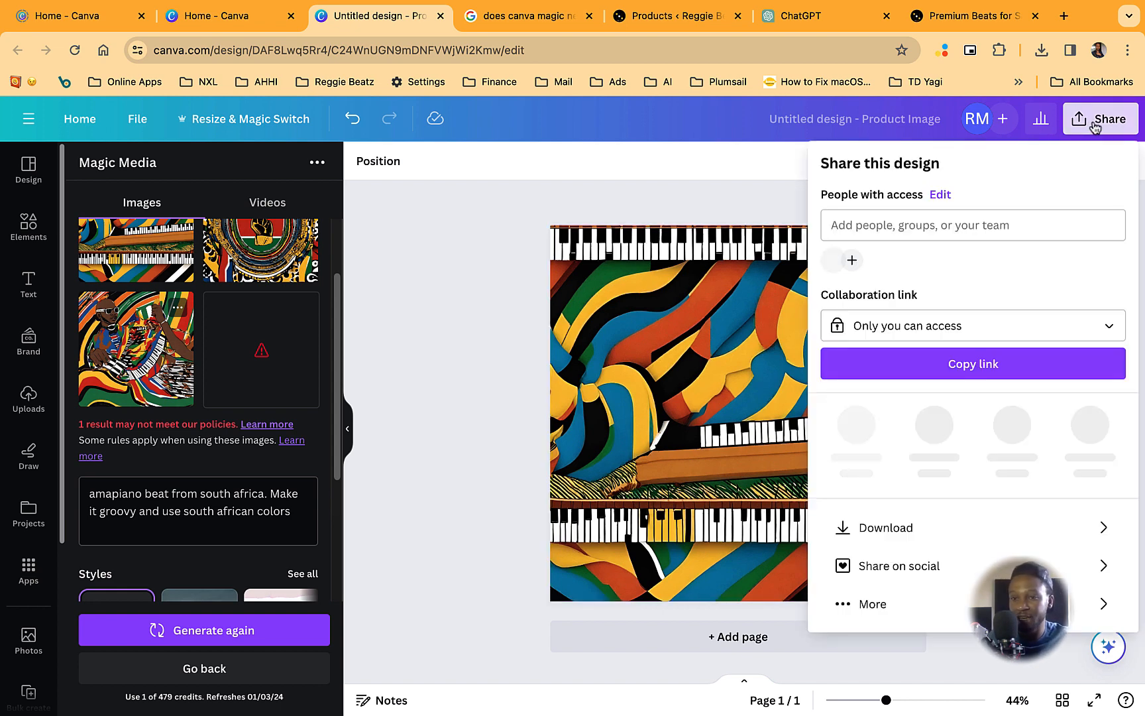
click(937, 528)
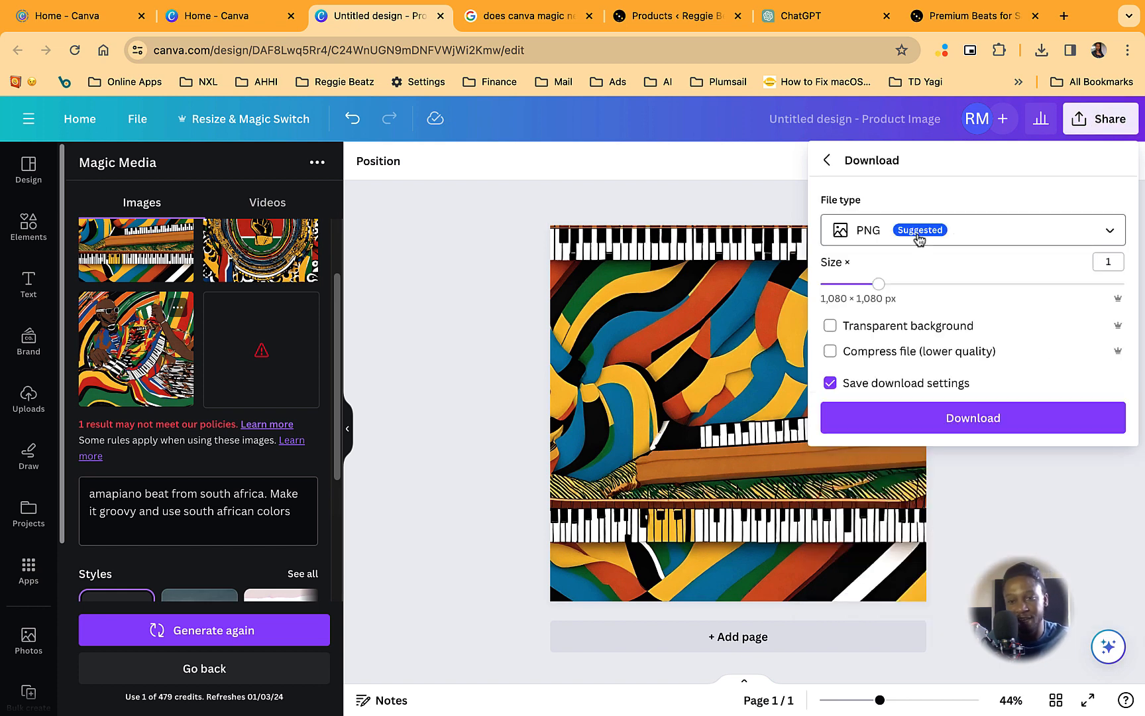
click(966, 419)
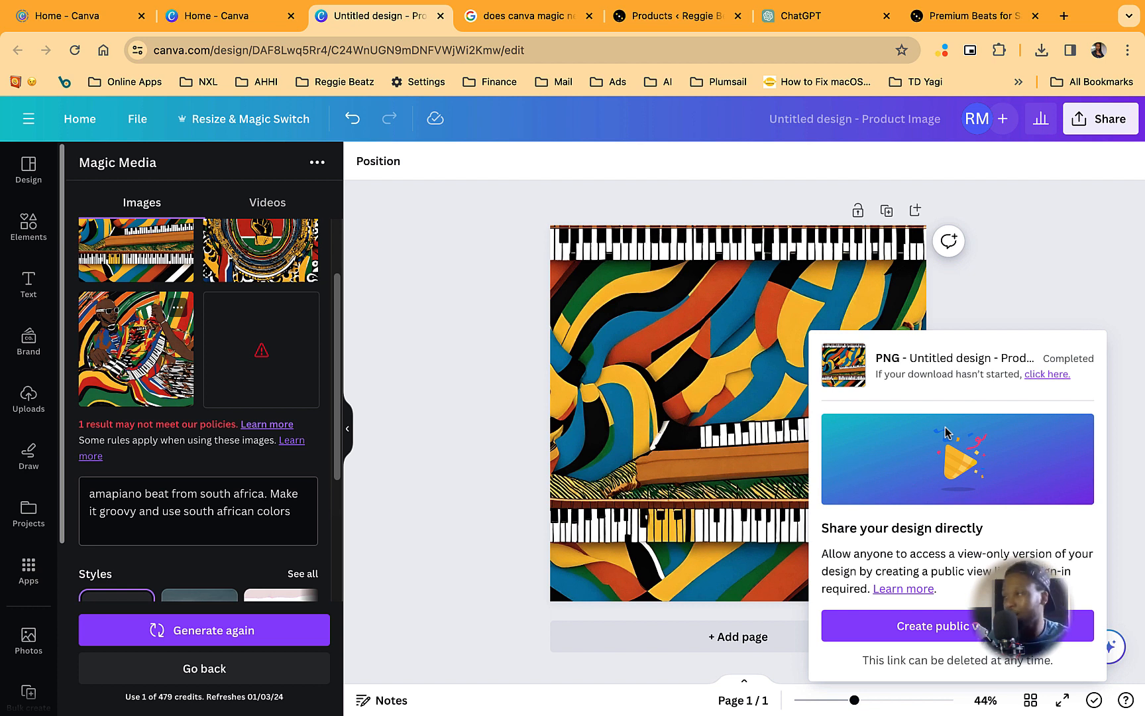
key(Return)
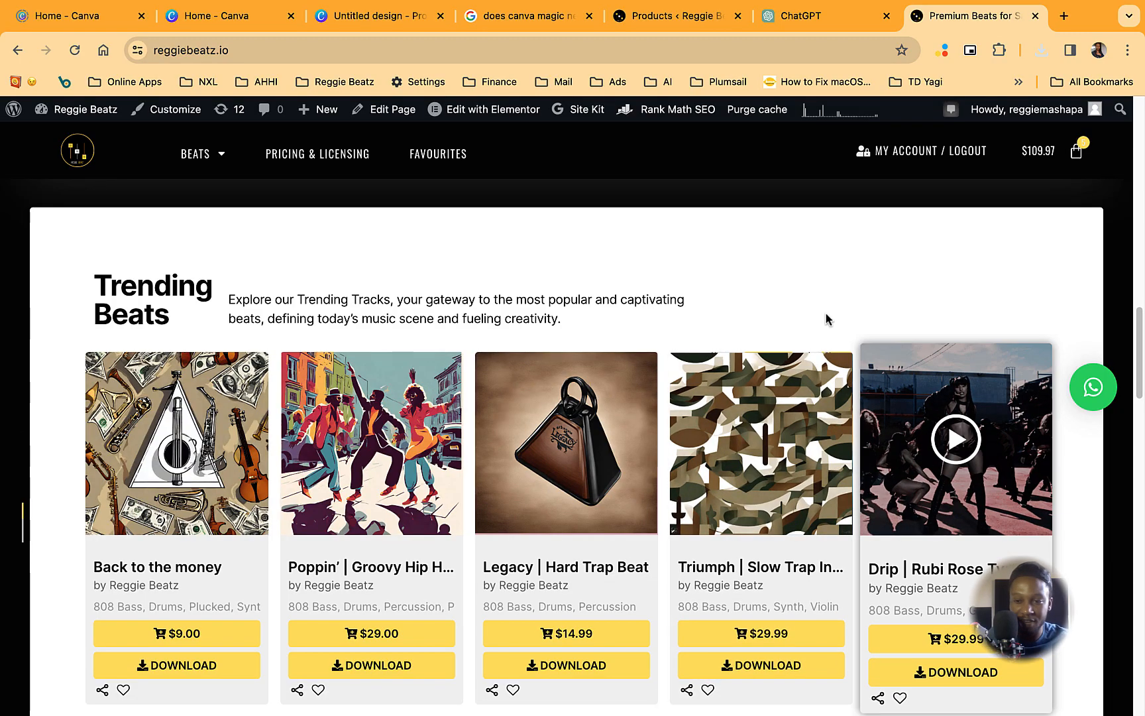
- Switch to the reggiebeatz.io website and examine the cover artwork in its beat list and the Just Added section
scroll(825, 317, up, 3)
scroll(878, 434, up, 4)
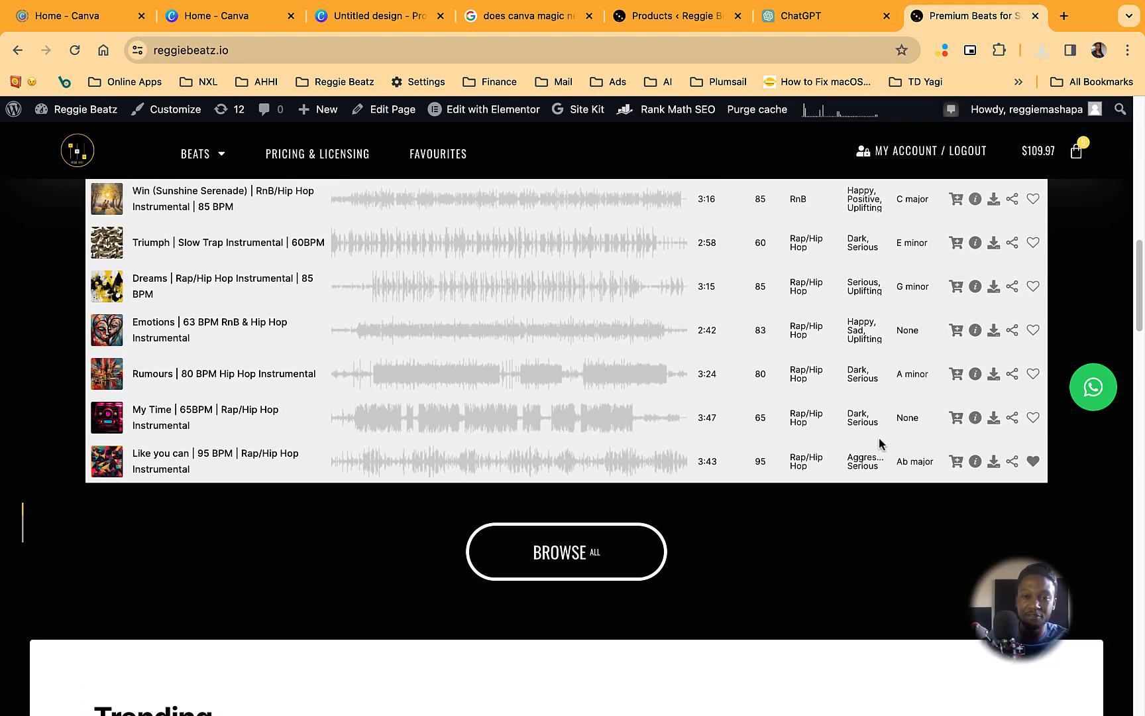
scroll(879, 438, down, 7)
scroll(879, 437, up, 13)
scroll(879, 439, up, 6)
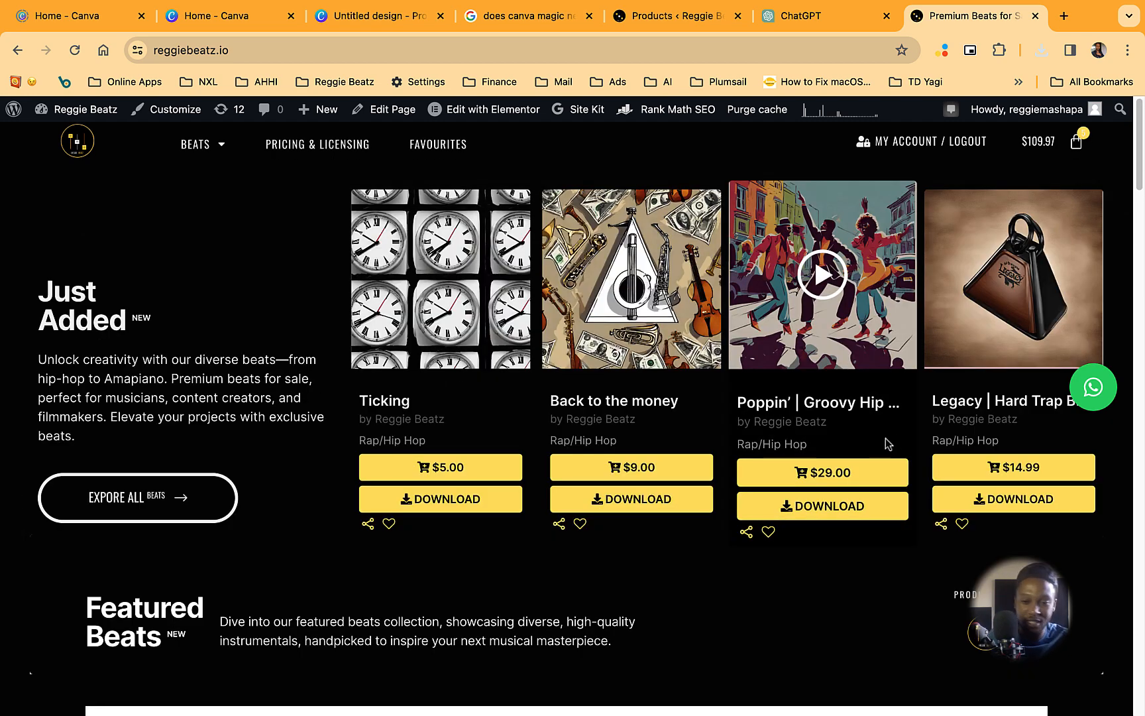
scroll(875, 411, down, 1)
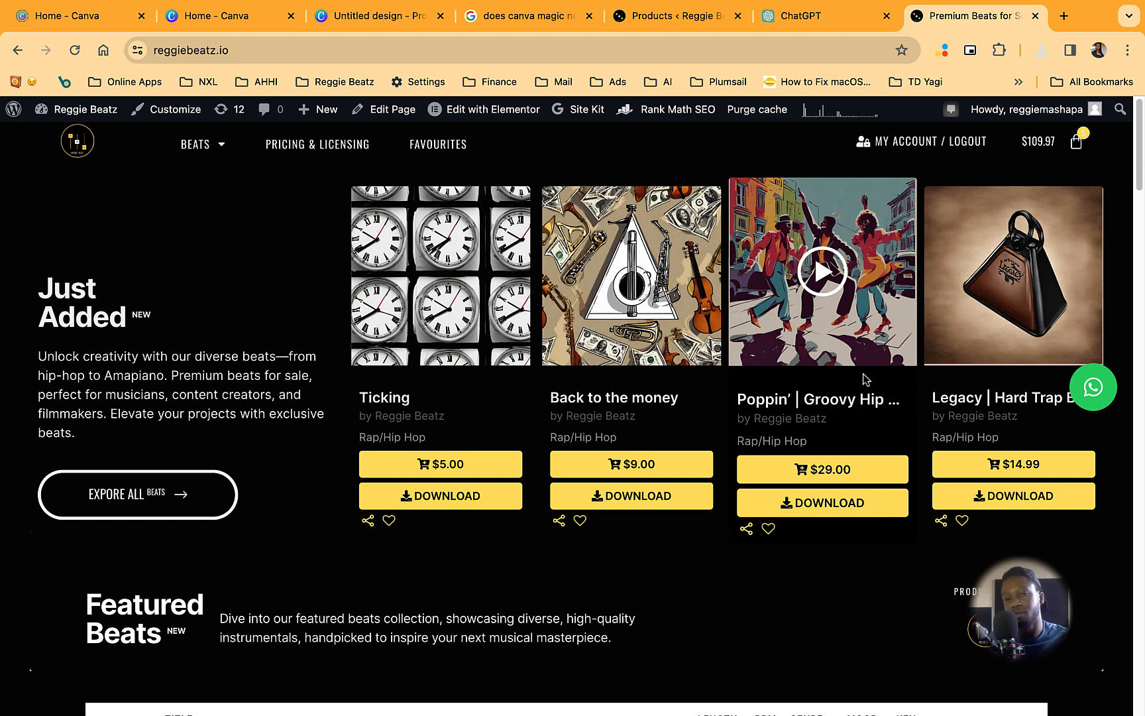